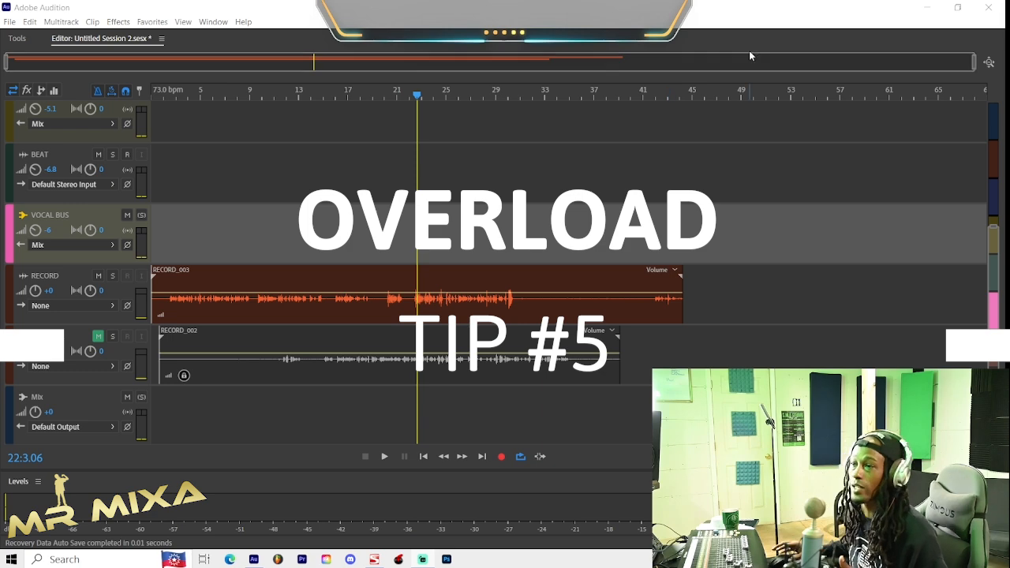
- Show the effects racks on the multitrack tracks and review the VOCAL BUS effect chain and the RECORD track's rack
{"action": "scroll", "coordinate": [76, 250], "scroll_direction": "up", "scroll_amount": 3}
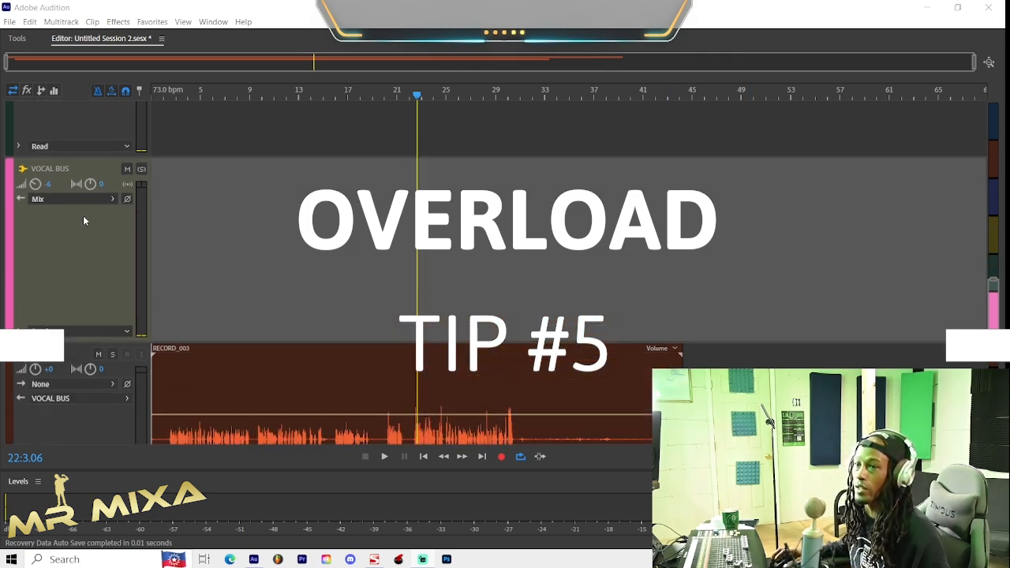
{"action": "left_click", "coordinate": [26, 90]}
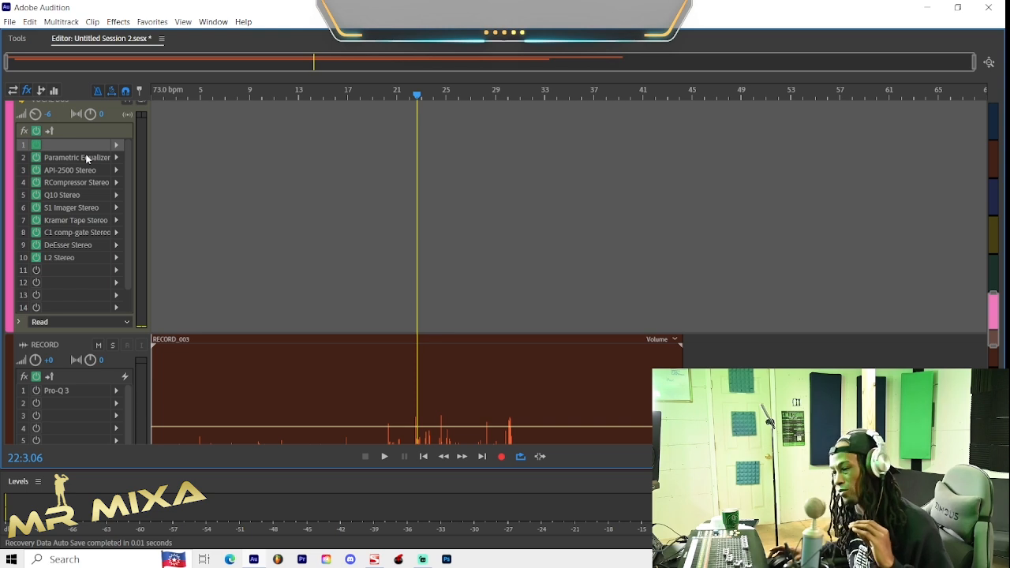
{"action": "scroll", "coordinate": [102, 214], "scroll_direction": "down", "scroll_amount": 1}
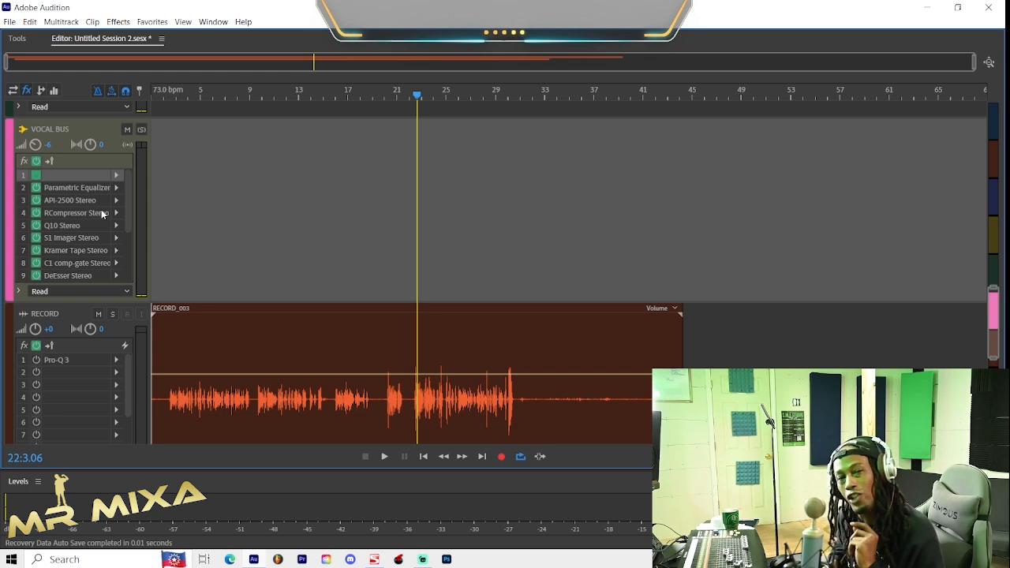
{"action": "scroll", "coordinate": [459, 285], "scroll_direction": "down", "scroll_amount": 2}
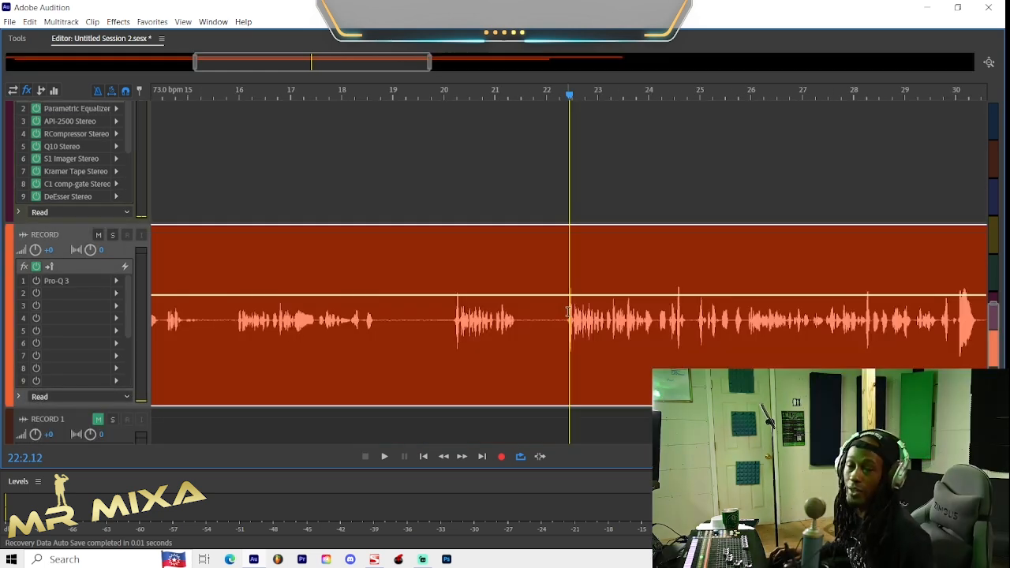
- Set the playhead to 22:2.00 on the RECORD track and listen to the vocal phrase that starts there
{"action": "key", "text": "minus"}
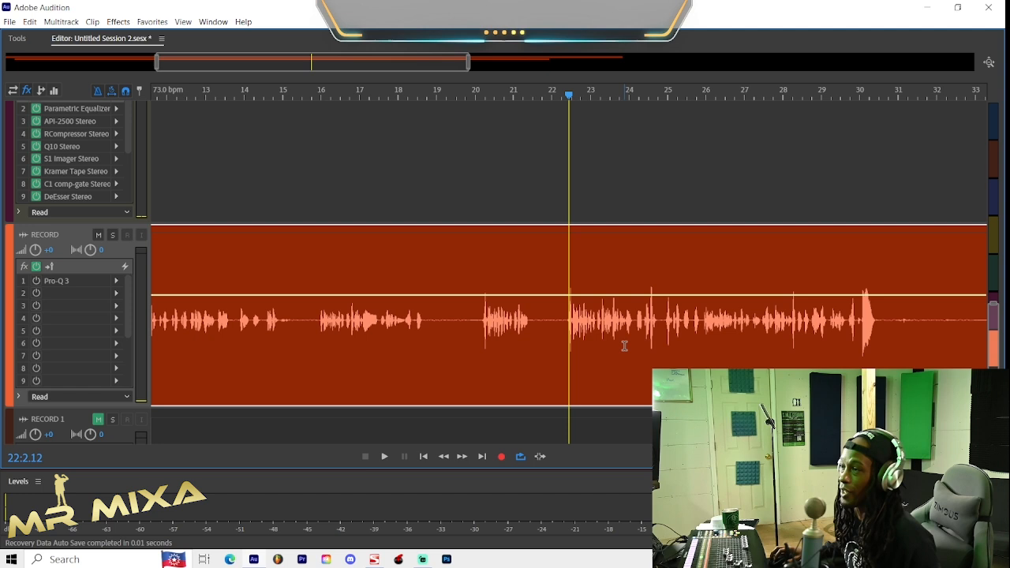
{"action": "left_click", "coordinate": [563, 318]}
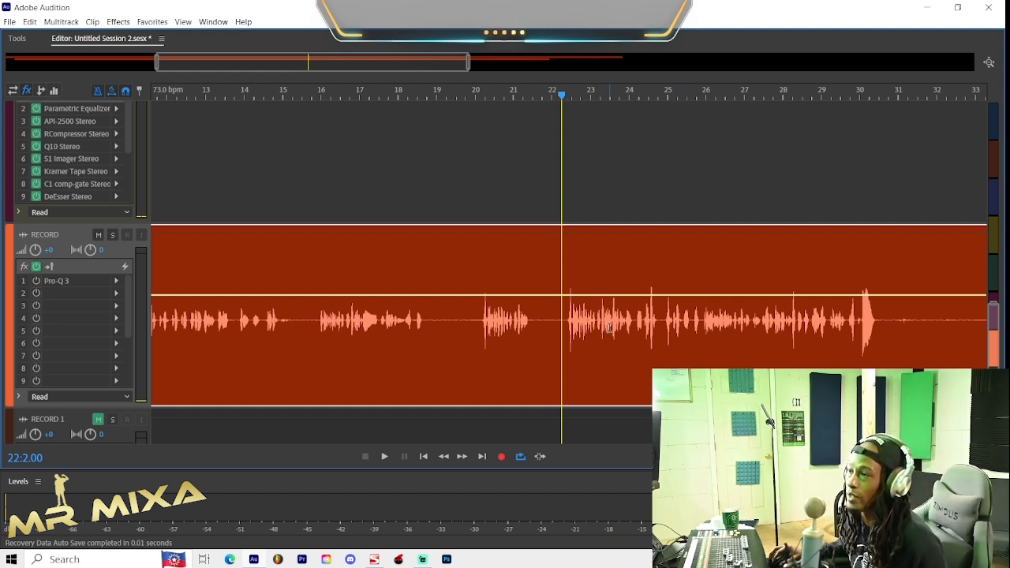
{"action": "key", "text": "space"}
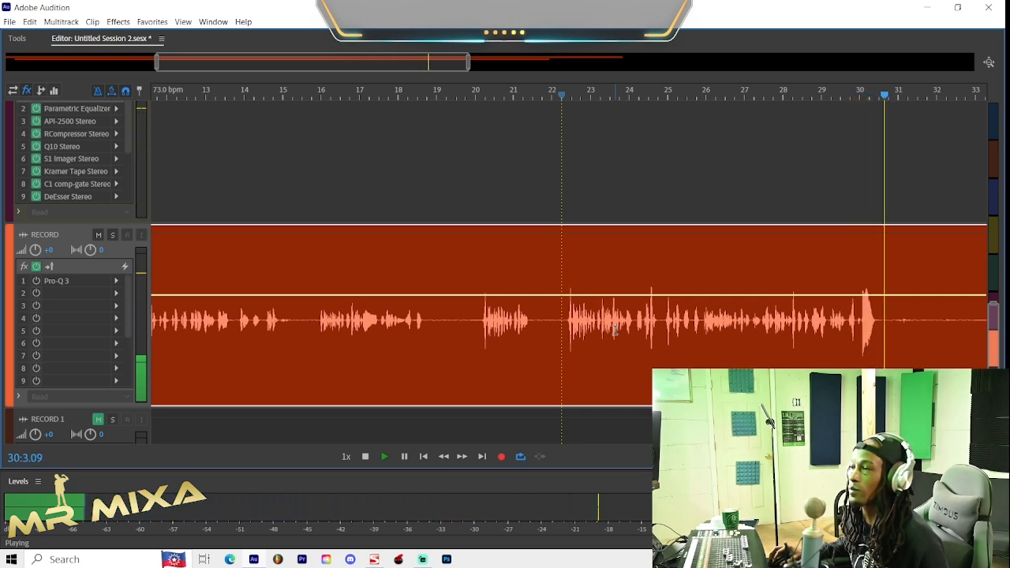
{"action": "key", "text": "space"}
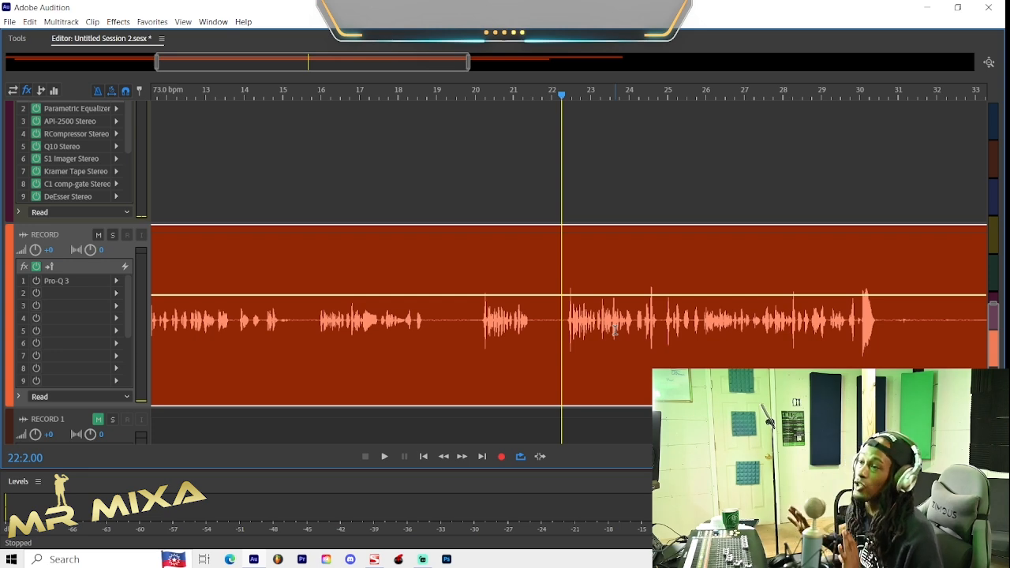
- Open the RECORD_003 clip from the RECORD track in the waveform editor
{"action": "scroll", "coordinate": [705, 264], "scroll_direction": "up", "scroll_amount": 2}
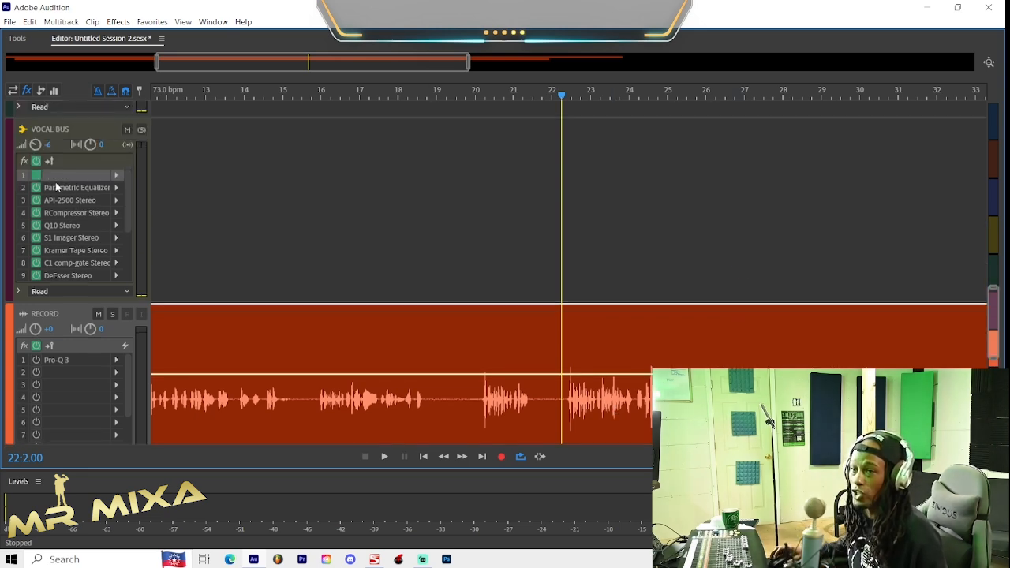
{"action": "scroll", "coordinate": [56, 187], "scroll_direction": "down", "scroll_amount": 2}
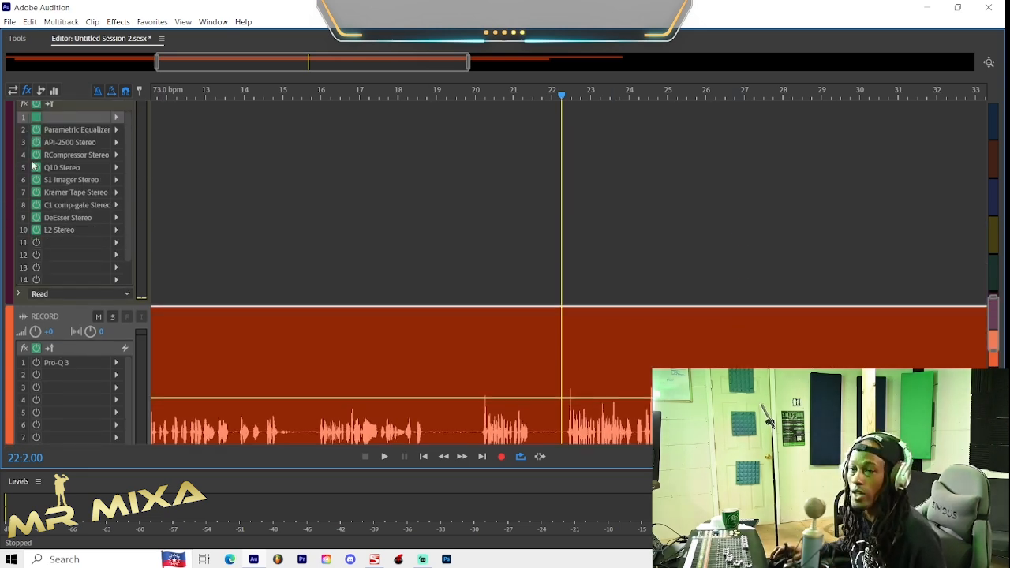
{"action": "scroll", "coordinate": [103, 176], "scroll_direction": "down", "scroll_amount": 3}
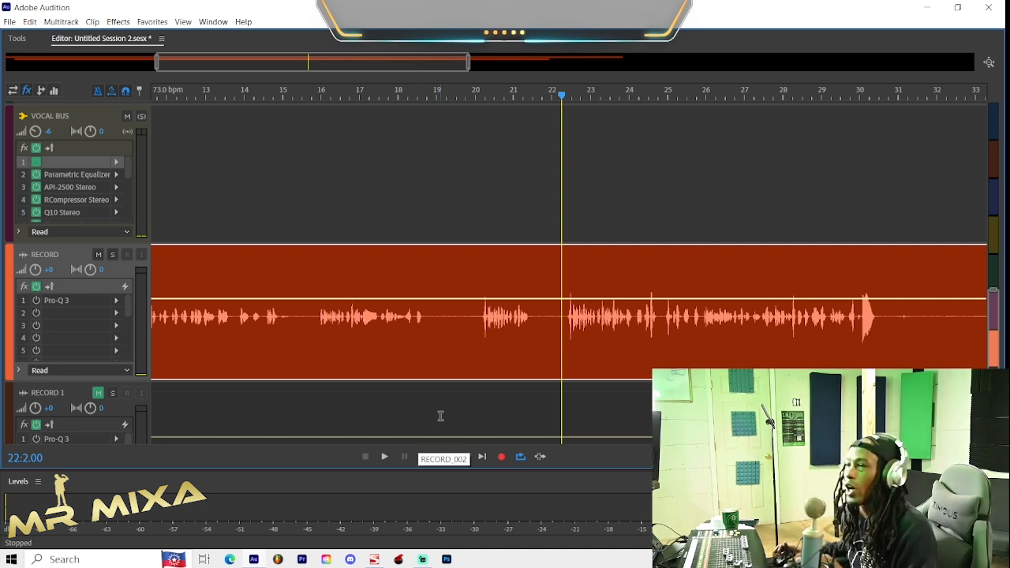
{"action": "double_click", "coordinate": [568, 270]}
{"action": "scroll", "coordinate": [467, 164], "scroll_direction": "down", "scroll_amount": 5}
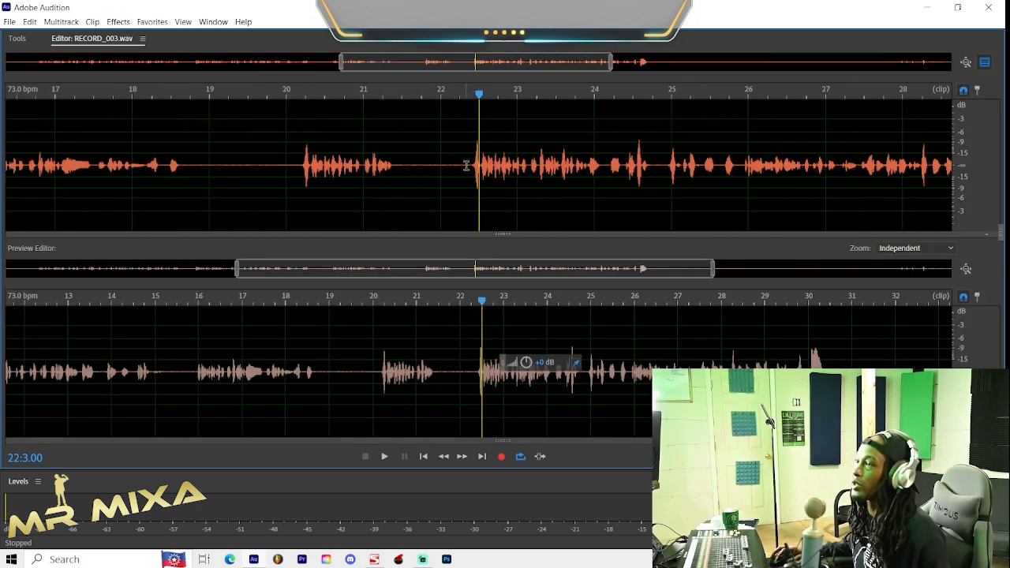
- Select the vocal passage from 22:2.00 to about halfway through bar 30 in the waveform and play it back
{"action": "left_click_drag", "start_coordinate": [468, 158], "coordinate": [828, 193]}
{"action": "key", "text": "space"}
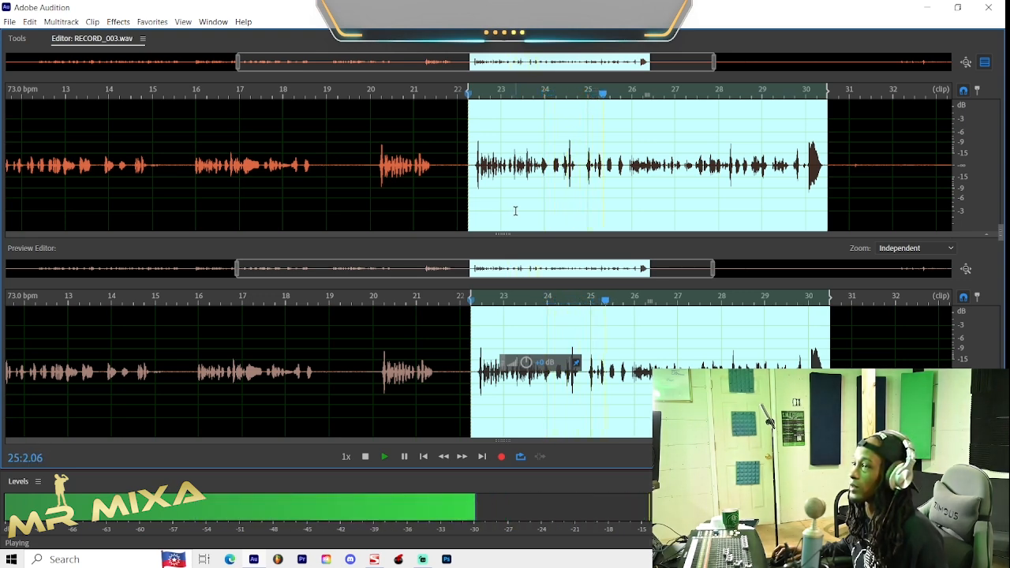
{"action": "key", "text": "space"}
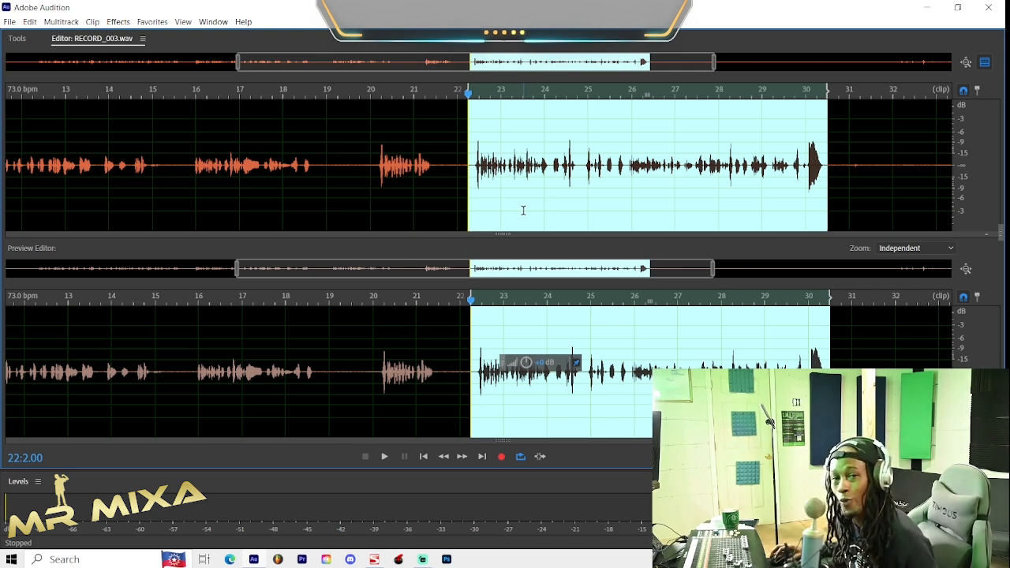
- Set up the Click/Pop Eliminator on the selection with the Hiss + Lots of Clicks preset and scan for all levels
{"action": "left_click", "coordinate": [119, 23]}
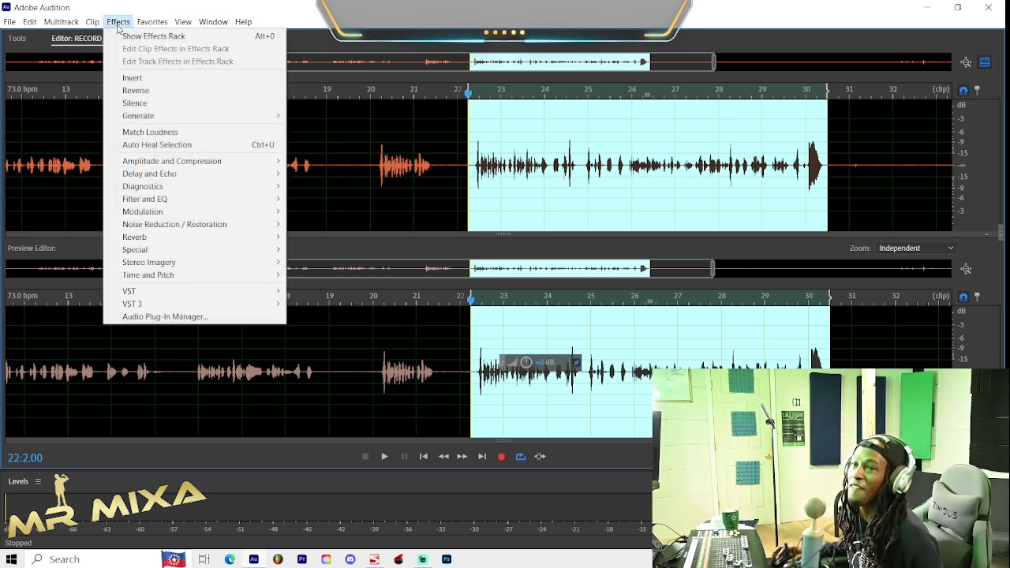
{"action": "mouse_move", "coordinate": [208, 226]}
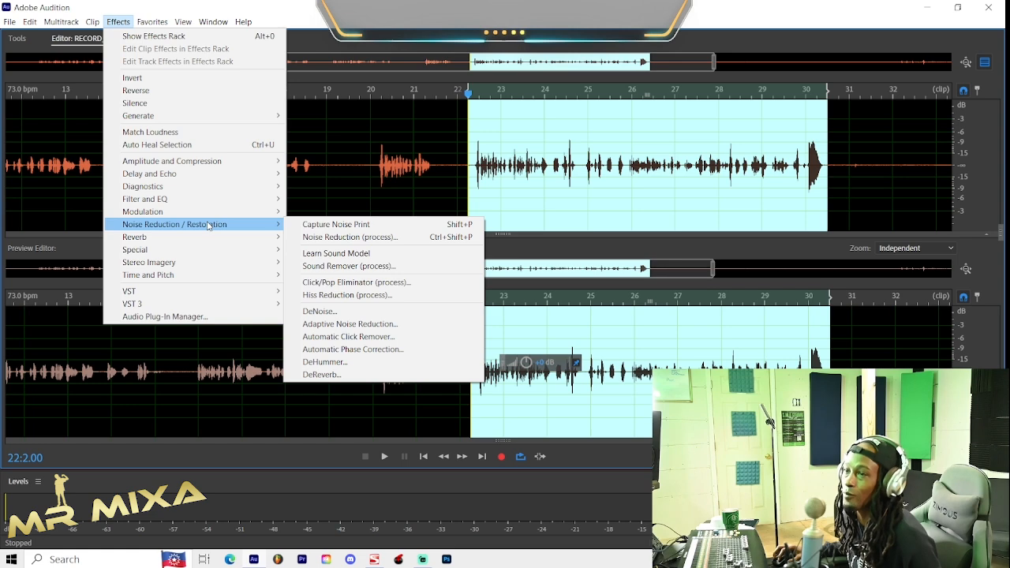
{"action": "left_click", "coordinate": [353, 283]}
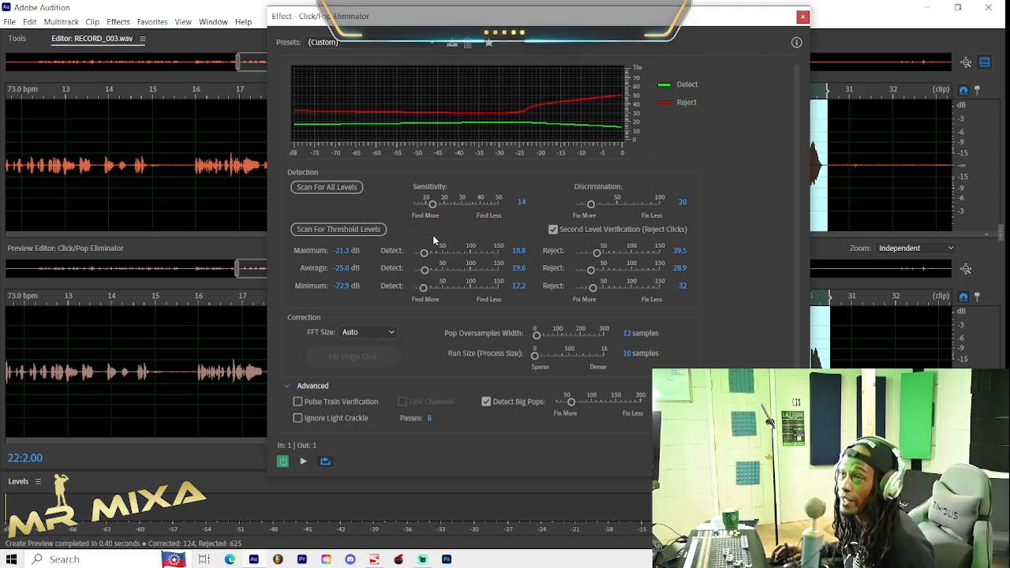
{"action": "left_click", "coordinate": [434, 43]}
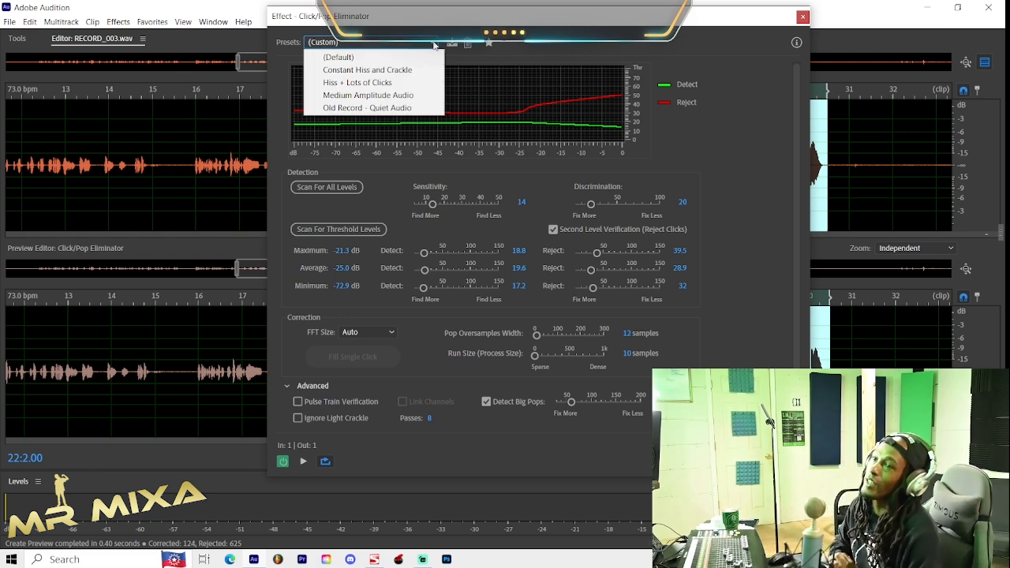
{"action": "left_click", "coordinate": [374, 82]}
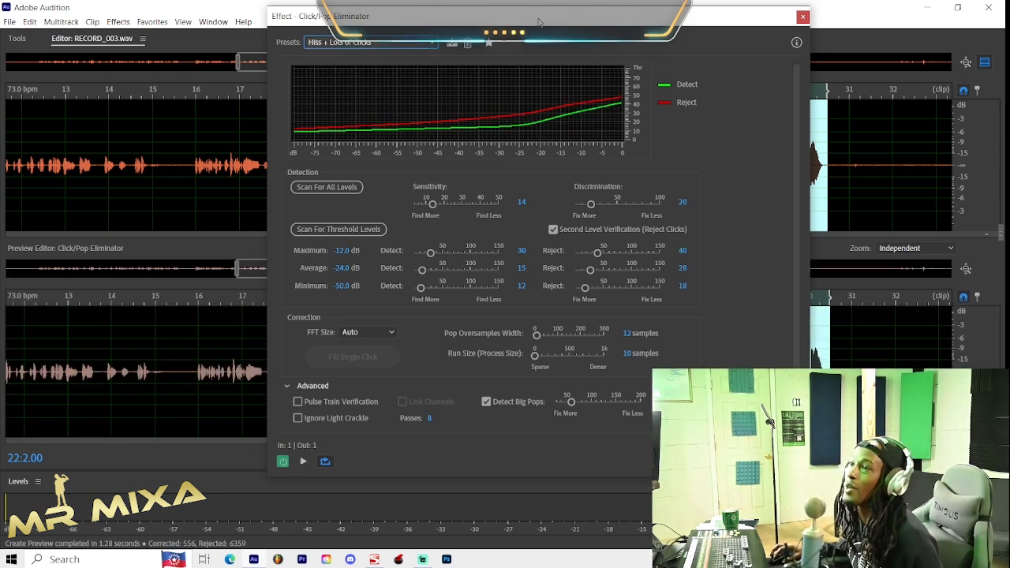
{"action": "left_click", "coordinate": [339, 189]}
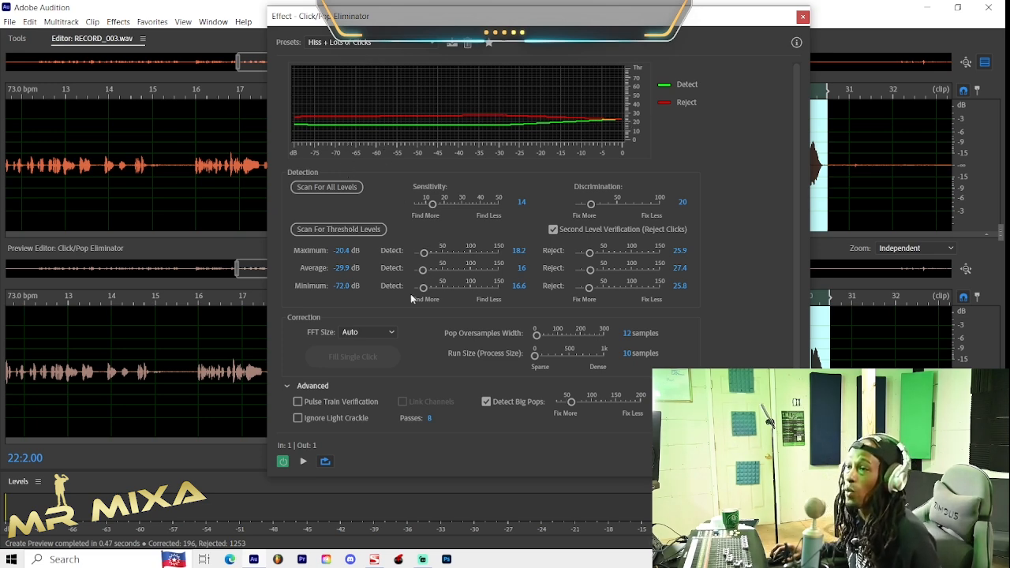
- Preview the selected vocal with the Click/Pop Eliminator active, and replay its opening several times with the effect bypassed
{"action": "left_click", "coordinate": [304, 462]}
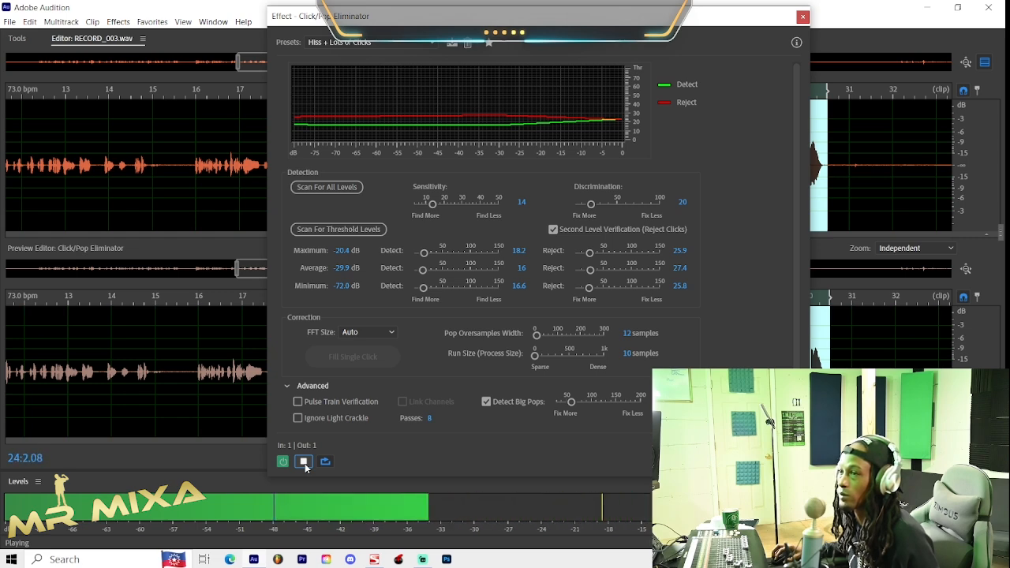
{"action": "left_click", "coordinate": [304, 462]}
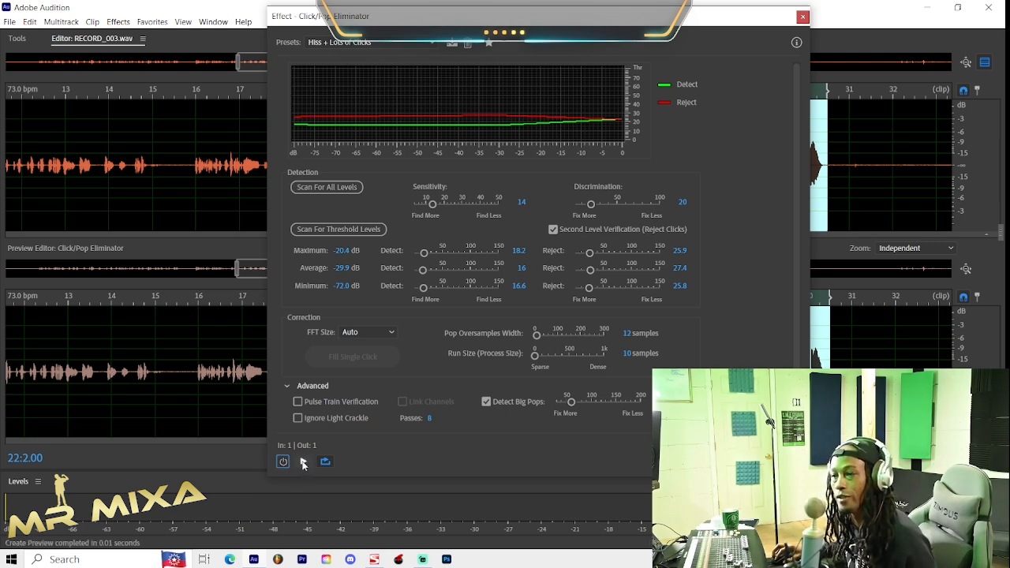
{"action": "left_click", "coordinate": [305, 462]}
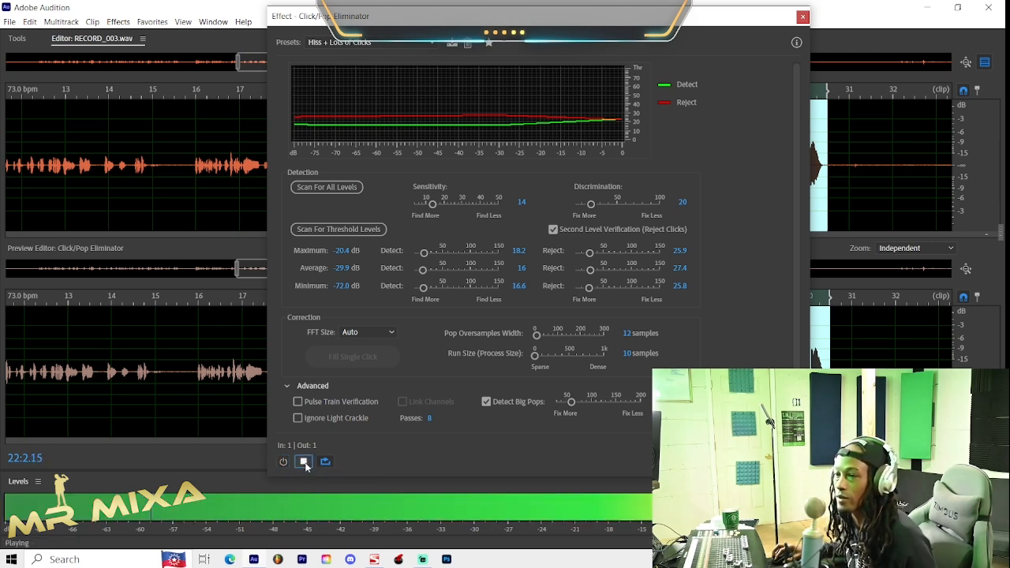
{"action": "left_click", "coordinate": [305, 463]}
{"action": "left_click", "coordinate": [306, 464]}
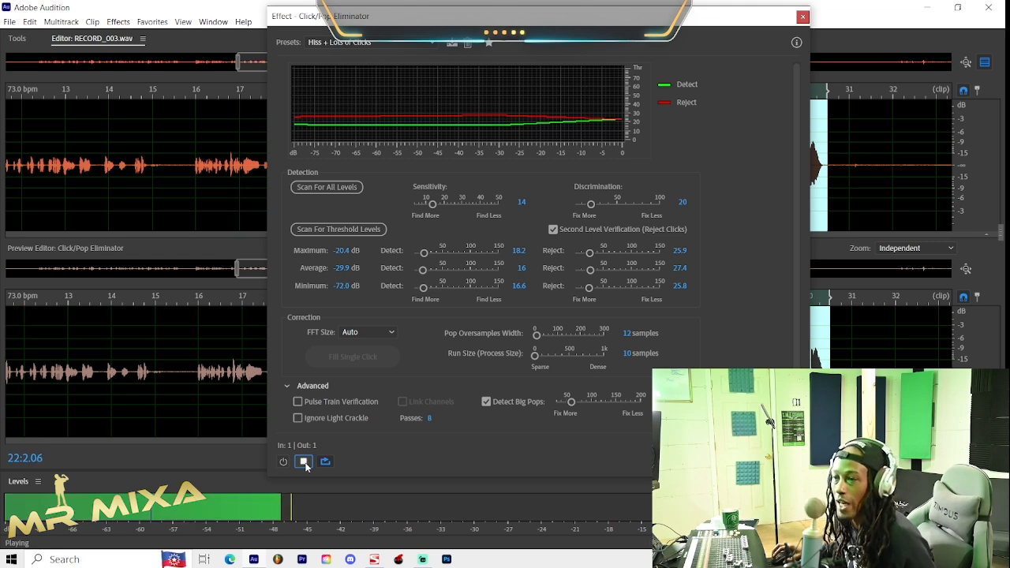
{"action": "left_click", "coordinate": [306, 464]}
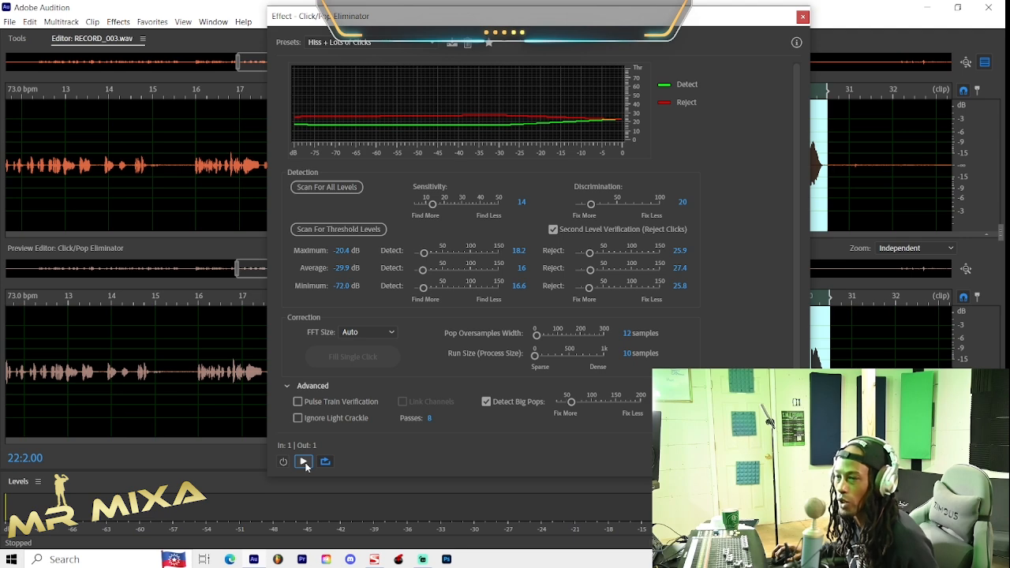
{"action": "left_click", "coordinate": [304, 462]}
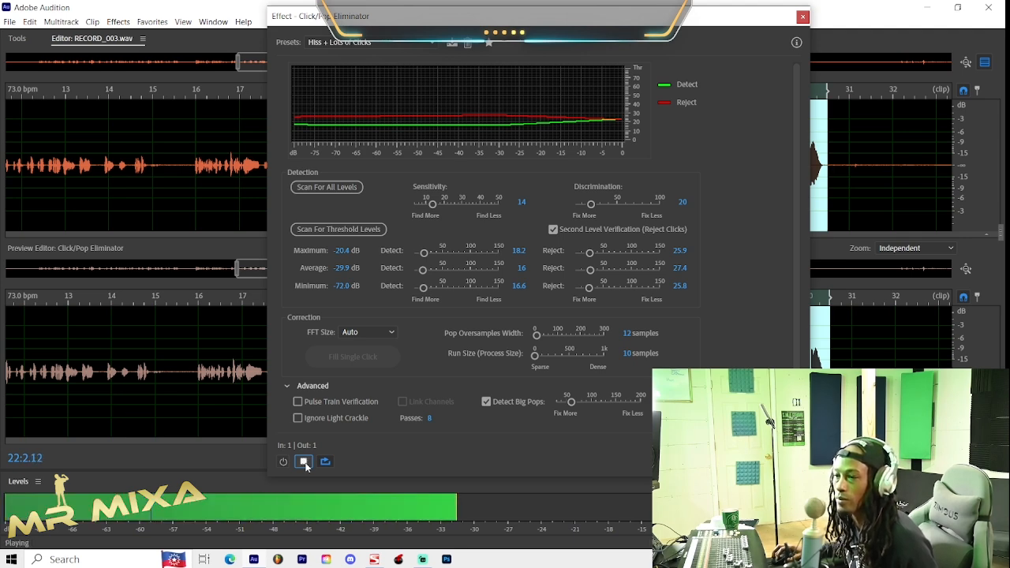
{"action": "left_click", "coordinate": [304, 463]}
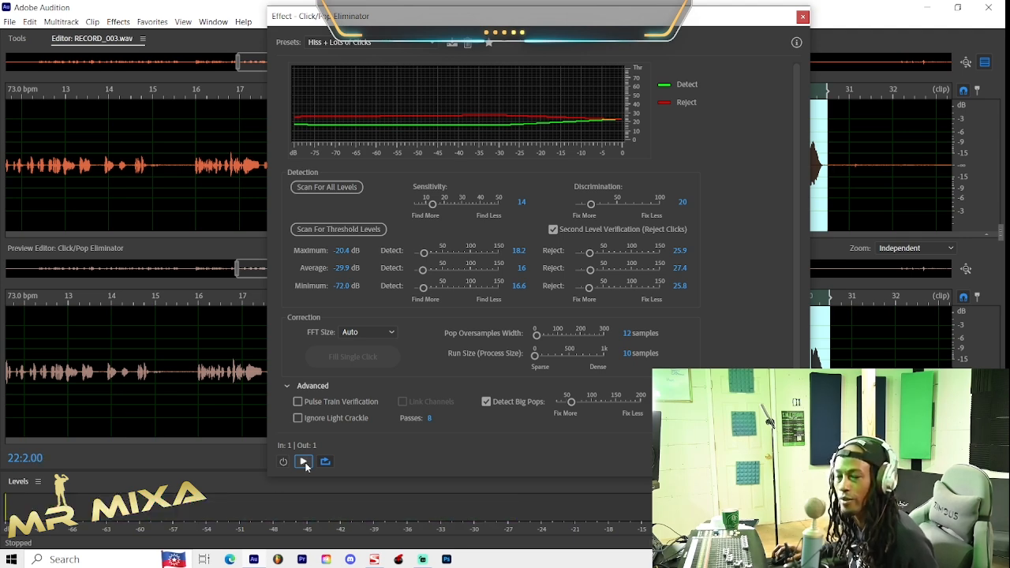
{"action": "left_click", "coordinate": [304, 462]}
{"action": "left_click", "coordinate": [303, 464]}
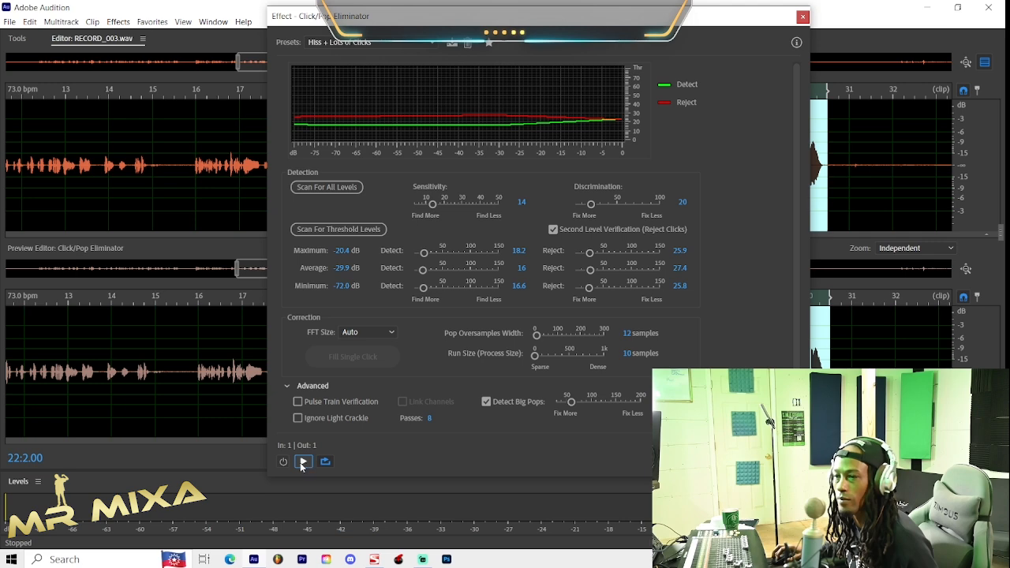
- Re-enable the Click/Pop Eliminator and compare the processed and bypassed previews again, leaving the effect on and playback stopped
{"action": "left_click", "coordinate": [284, 462]}
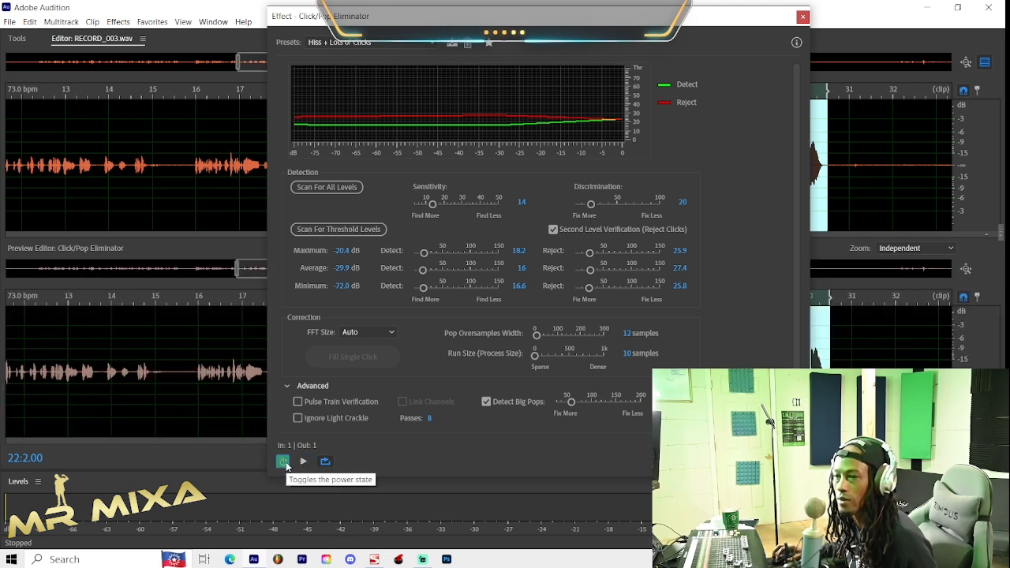
{"action": "left_click", "coordinate": [303, 463]}
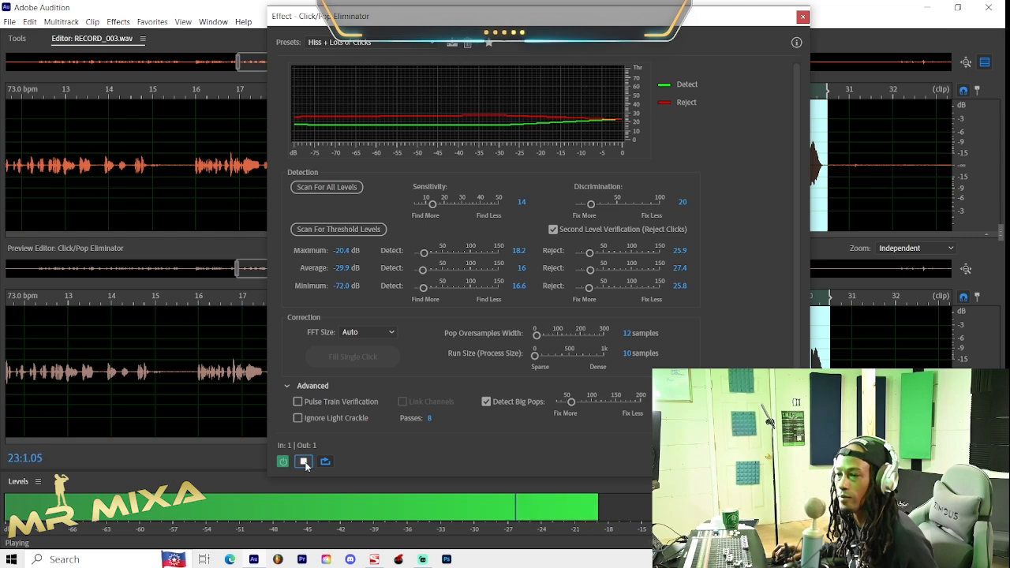
{"action": "left_click", "coordinate": [305, 463]}
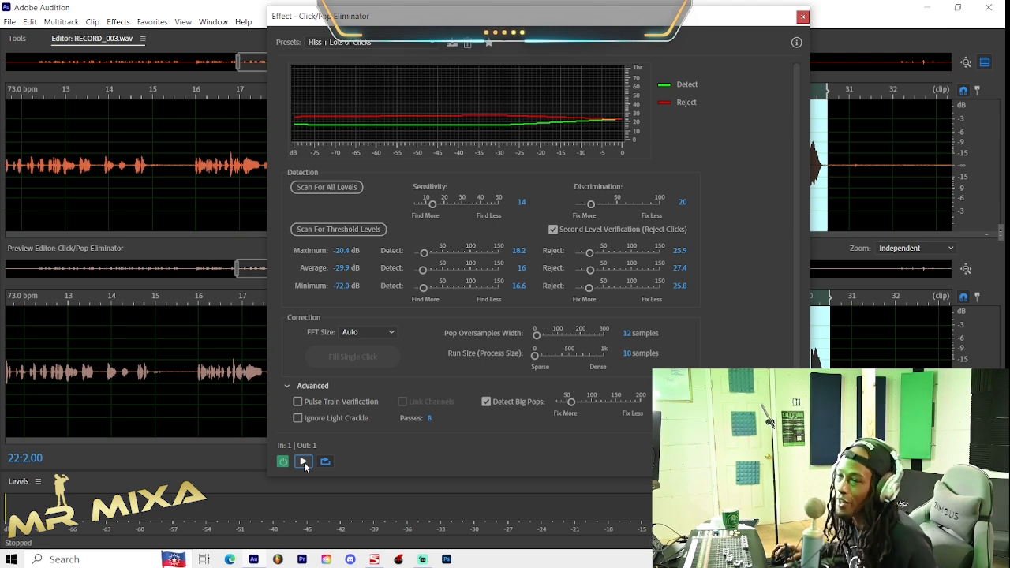
{"action": "left_click", "coordinate": [308, 462]}
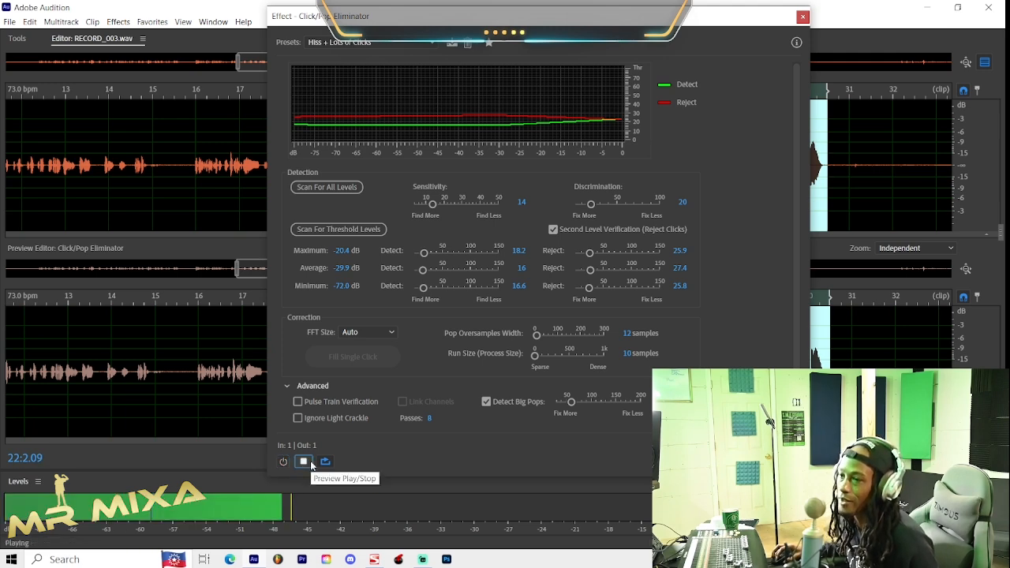
{"action": "left_click", "coordinate": [284, 461]}
{"action": "left_click", "coordinate": [284, 462]}
{"action": "left_click", "coordinate": [303, 462]}
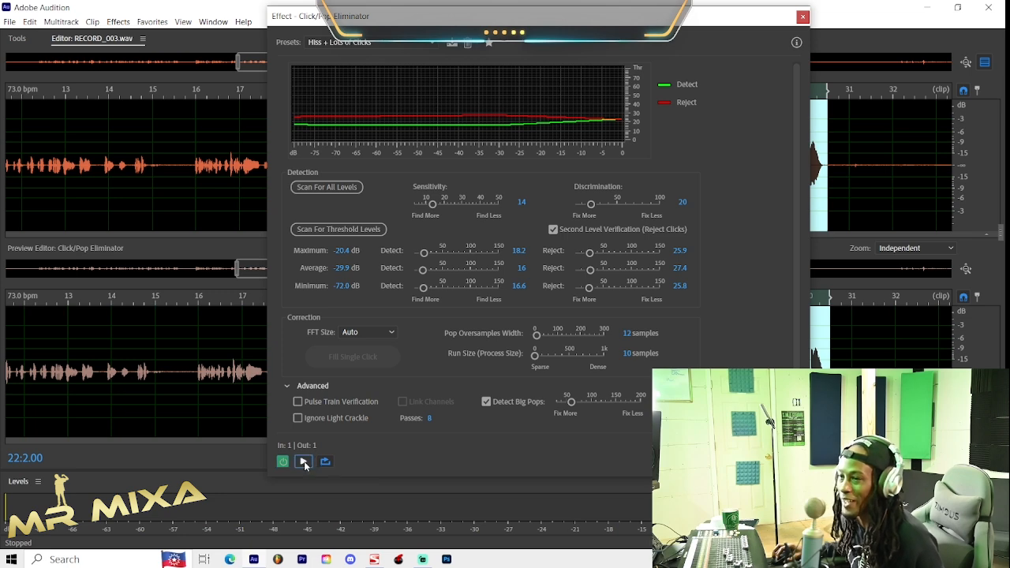
{"action": "left_click", "coordinate": [303, 461]}
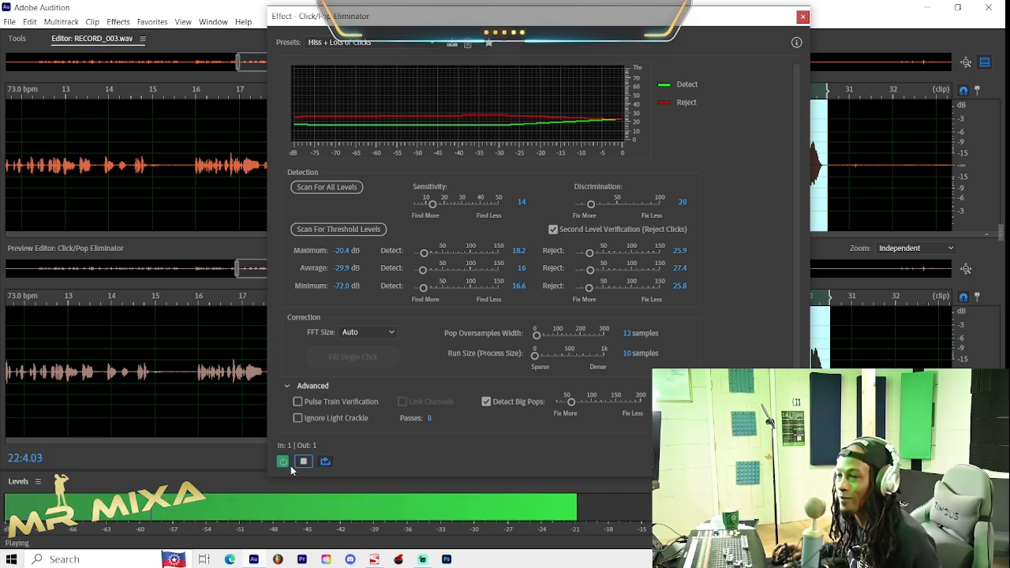
{"action": "key", "text": "space"}
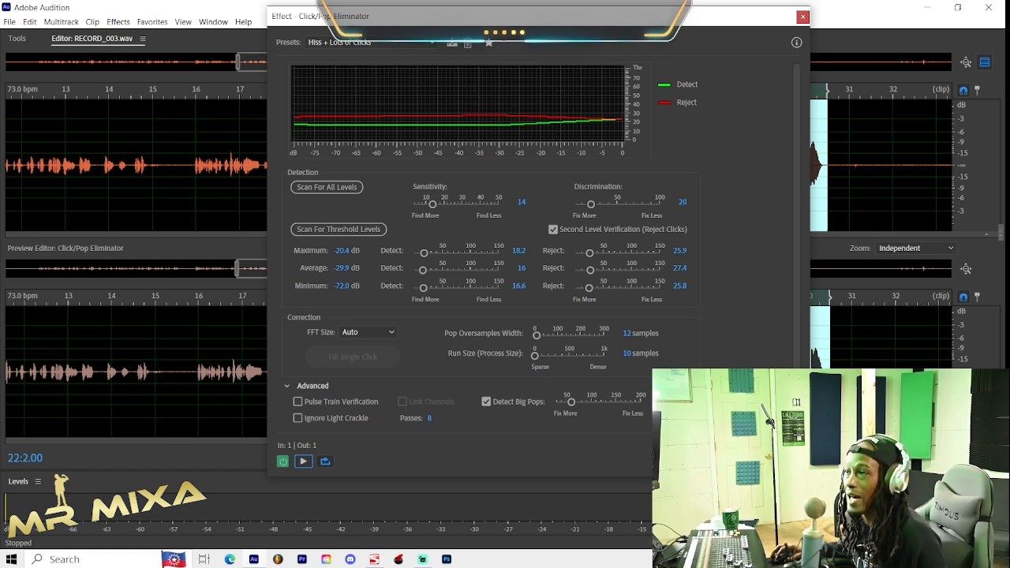
- Apply the Click/Pop Eliminator to the selected vocal and play the processed audio from just before 22:3
{"action": "left_click", "coordinate": [725, 462]}
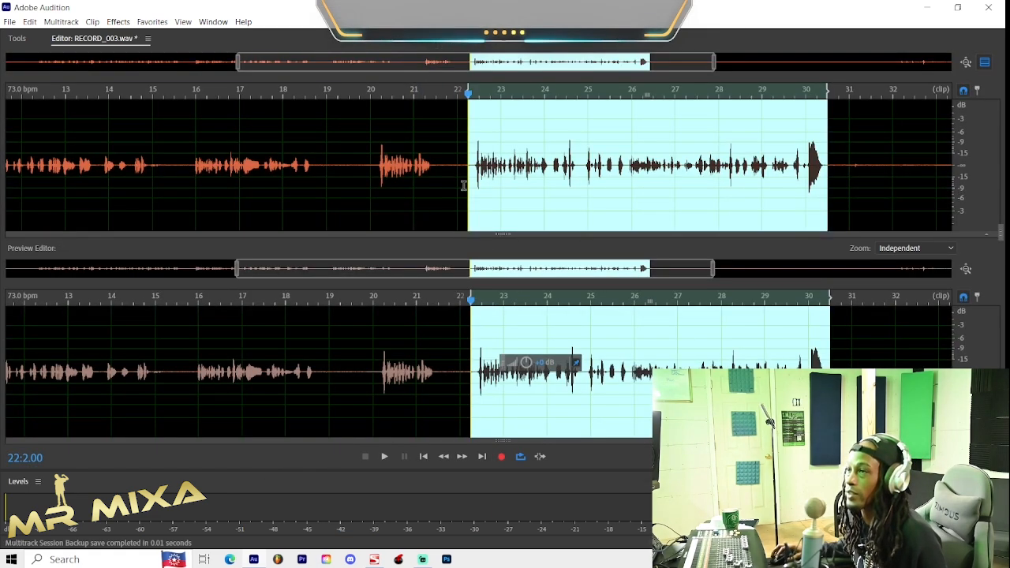
{"action": "left_click", "coordinate": [479, 150]}
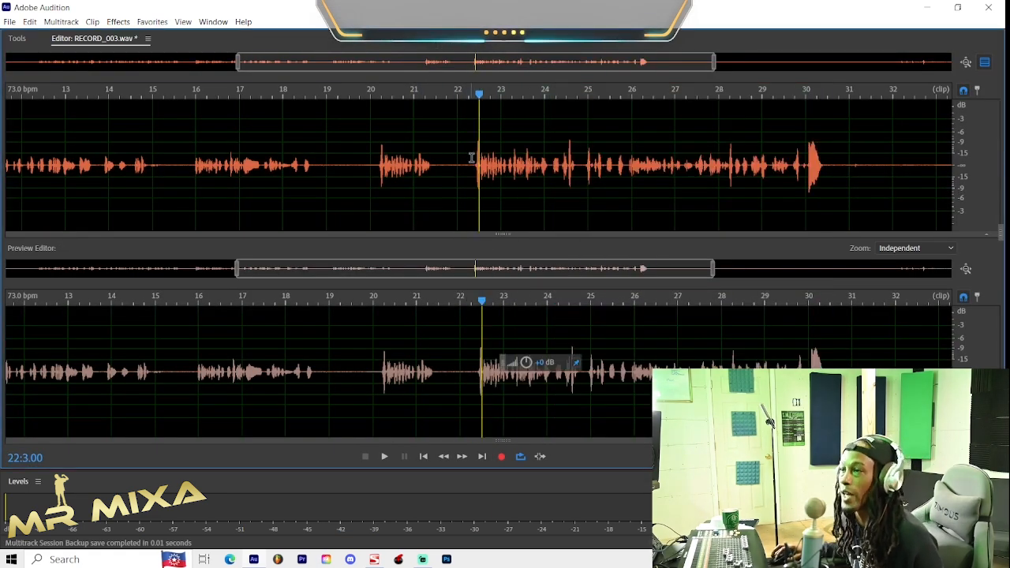
{"action": "left_click", "coordinate": [470, 158]}
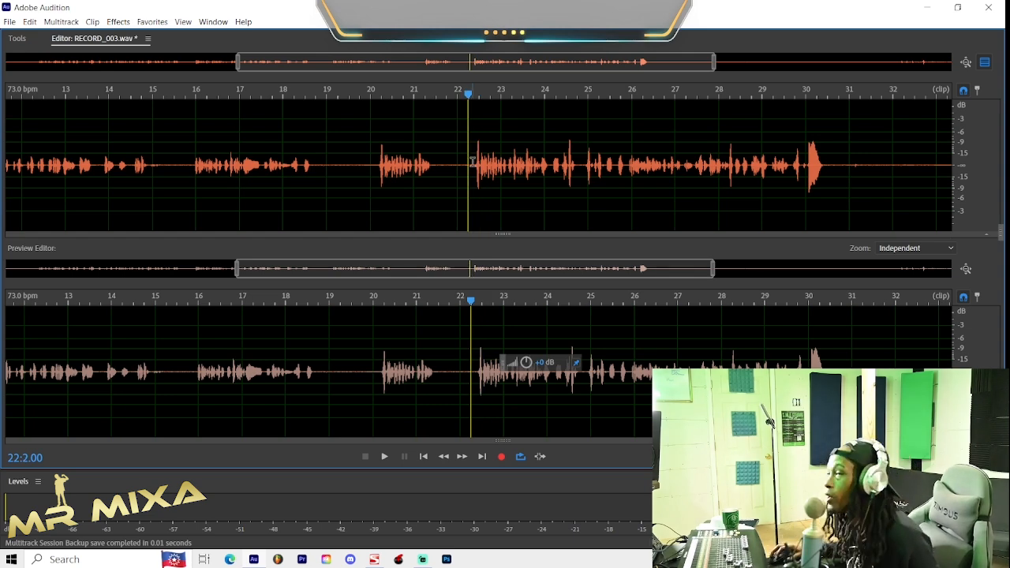
{"action": "left_click", "coordinate": [475, 161]}
{"action": "key", "text": "space"}
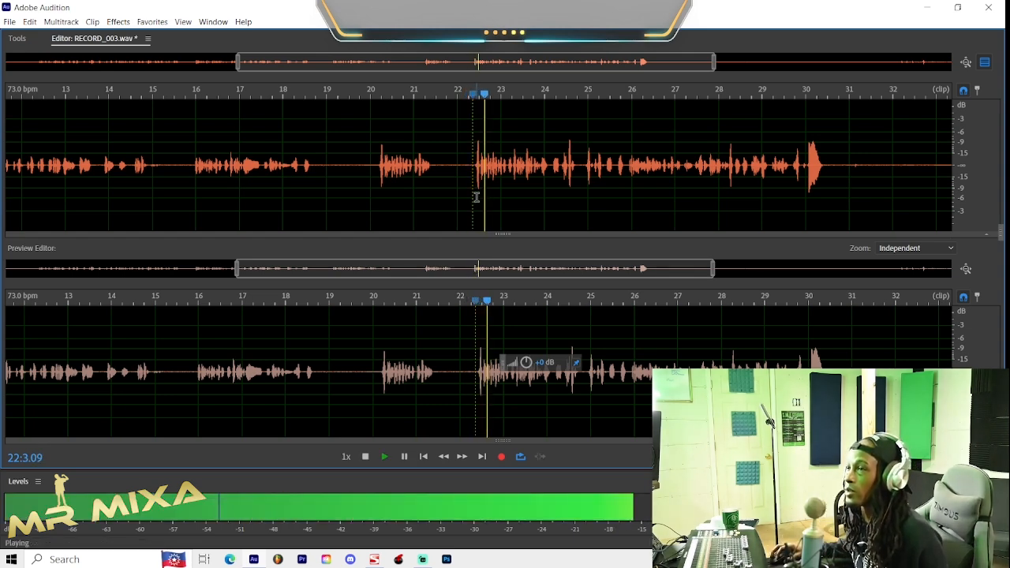
{"action": "scroll", "coordinate": [477, 190], "scroll_direction": "up", "scroll_amount": 4}
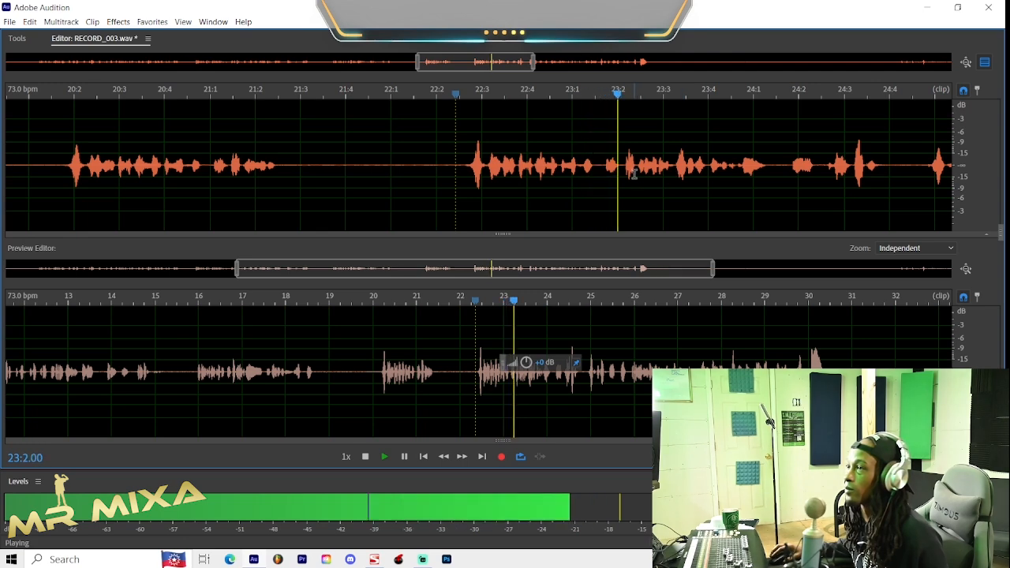
{"action": "scroll", "coordinate": [634, 174], "scroll_direction": "down", "scroll_amount": 2}
{"action": "scroll", "coordinate": [634, 173], "scroll_direction": "down", "scroll_amount": 1}
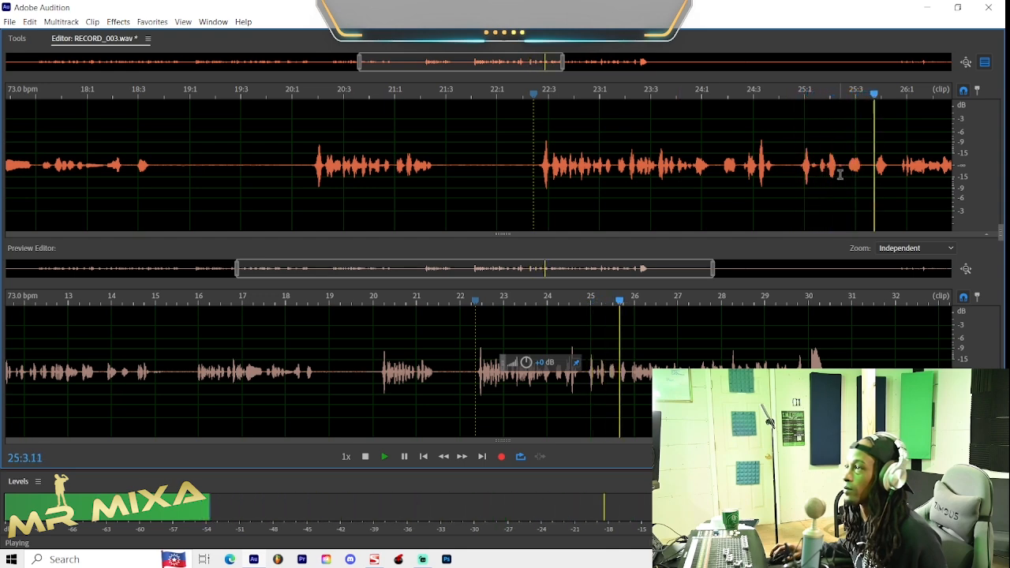
{"action": "scroll", "coordinate": [839, 174], "scroll_direction": "down", "scroll_amount": 2}
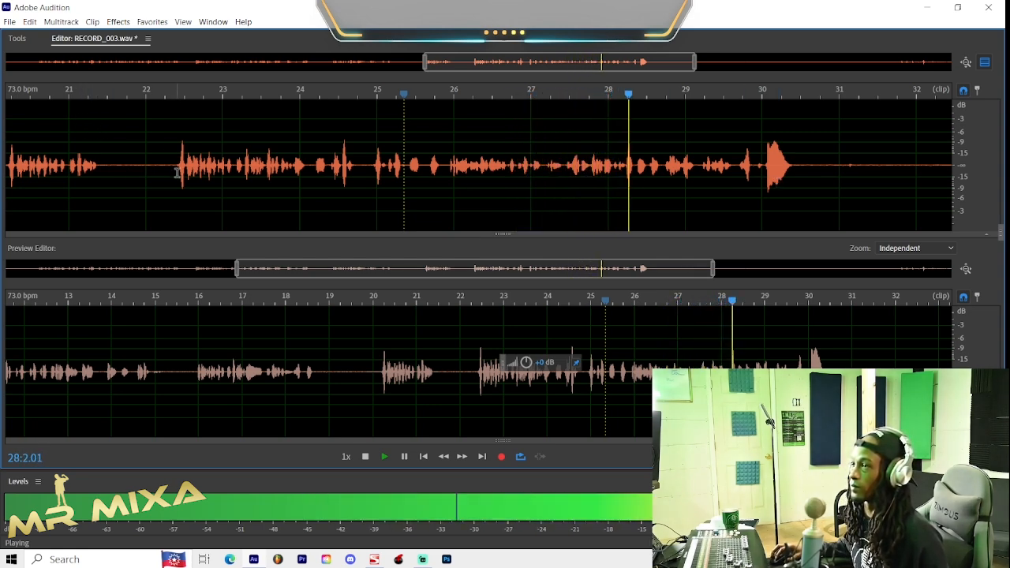
- Examine the processed vocal from 27:3.00 to about 28:2, playing its opening and selecting the short burst at 27:3.04
{"action": "left_click", "coordinate": [569, 164]}
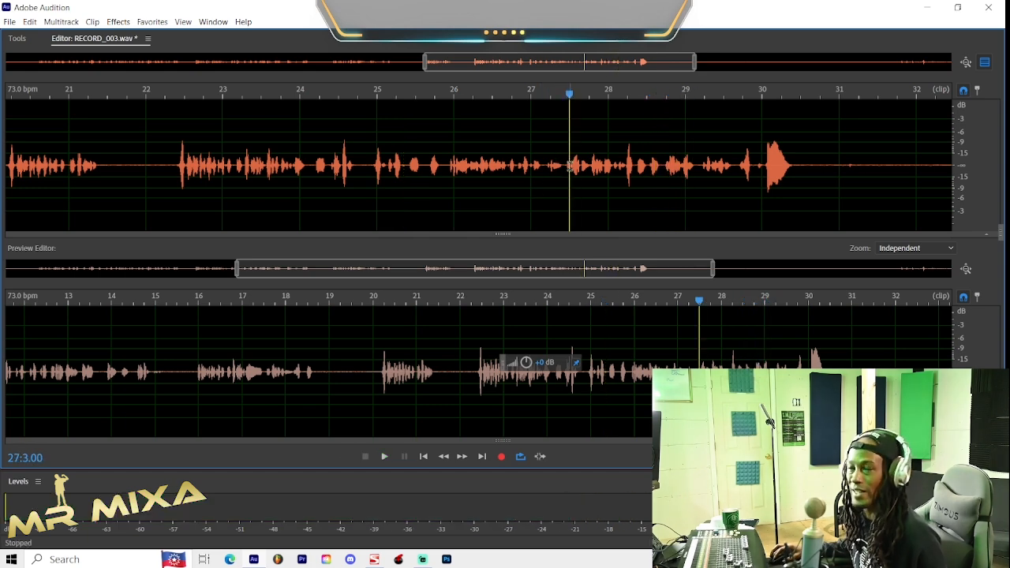
{"action": "left_click_drag", "start_coordinate": [570, 166], "coordinate": [628, 197]}
{"action": "scroll", "coordinate": [596, 180], "scroll_direction": "up", "scroll_amount": 4}
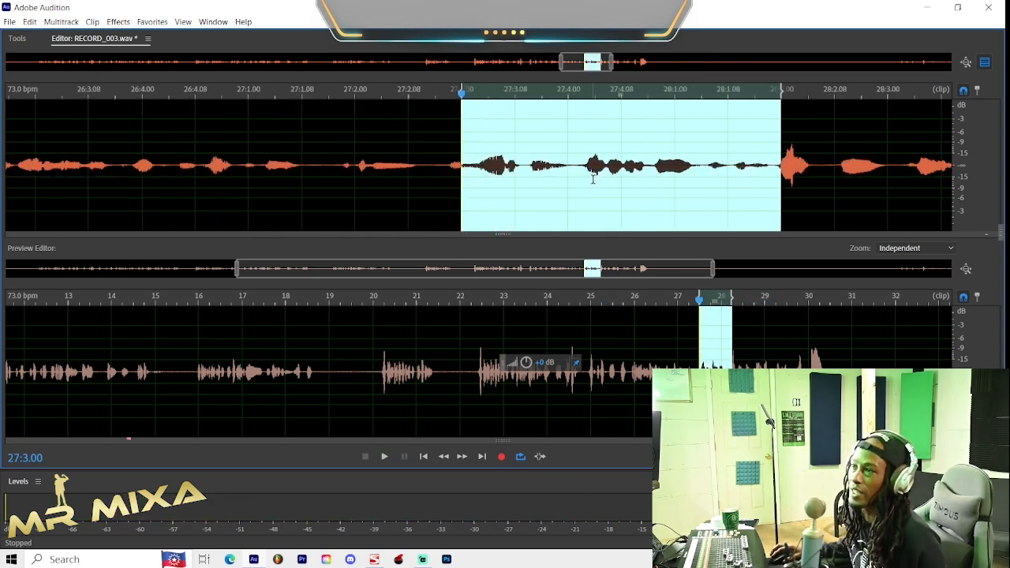
{"action": "left_click", "coordinate": [447, 154]}
{"action": "key", "text": "space"}
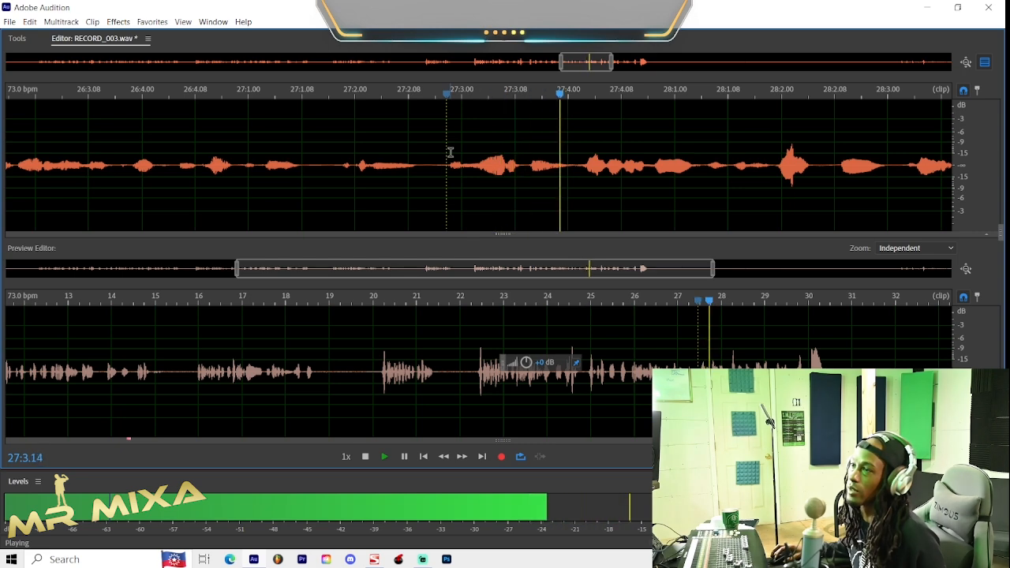
{"action": "key", "text": "space"}
{"action": "left_click_drag", "start_coordinate": [485, 164], "coordinate": [500, 166]}
{"action": "scroll", "coordinate": [481, 165], "scroll_direction": "up", "scroll_amount": 4}
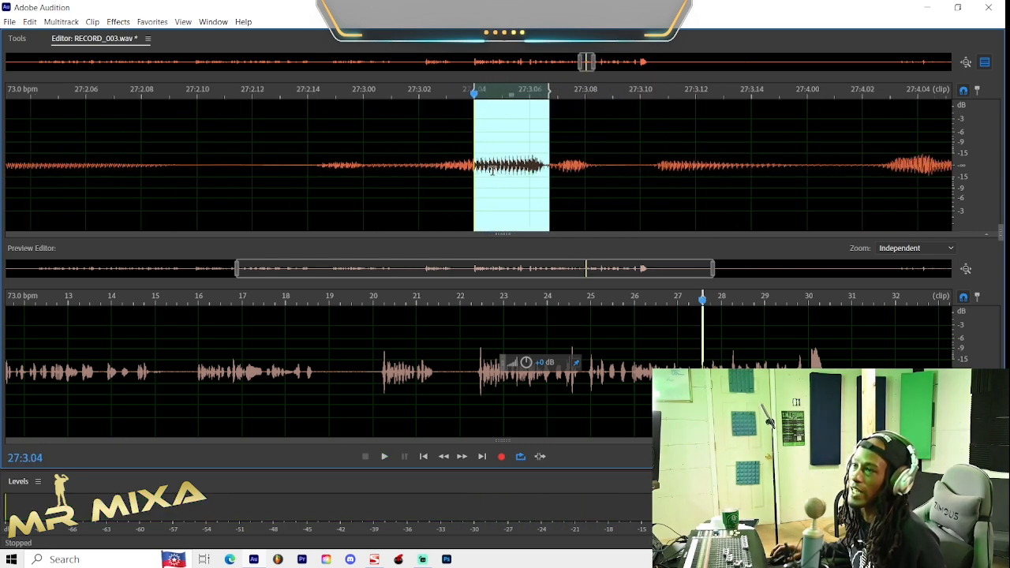
- Replay the processed vocal from 27:2.12 to about 28:3 to check for remaining clicks
{"action": "left_click", "coordinate": [474, 170]}
{"action": "left_click", "coordinate": [433, 169]}
{"action": "left_click", "coordinate": [265, 167]}
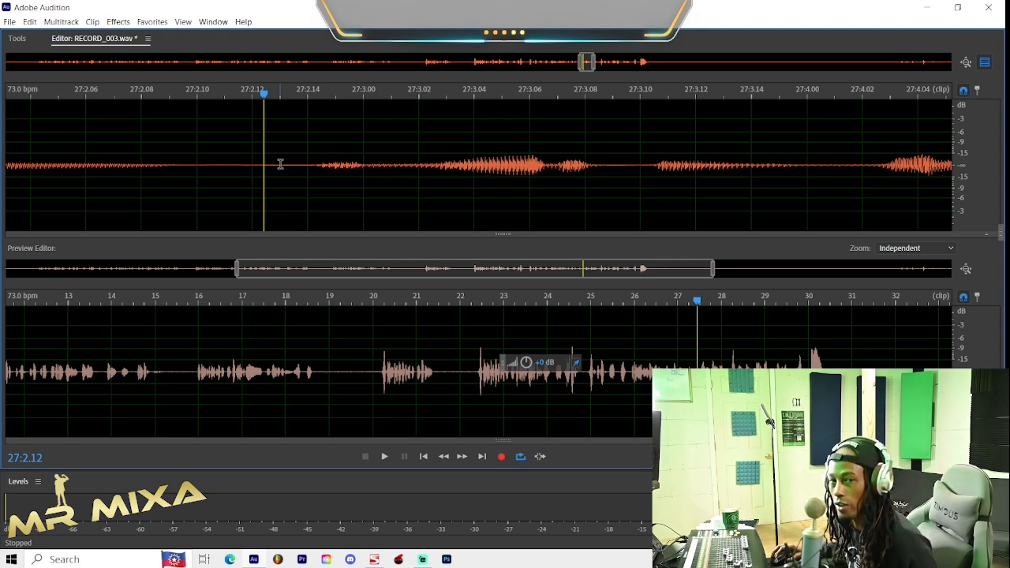
{"action": "key", "text": "space"}
{"action": "scroll", "coordinate": [324, 170], "scroll_direction": "down", "scroll_amount": 4}
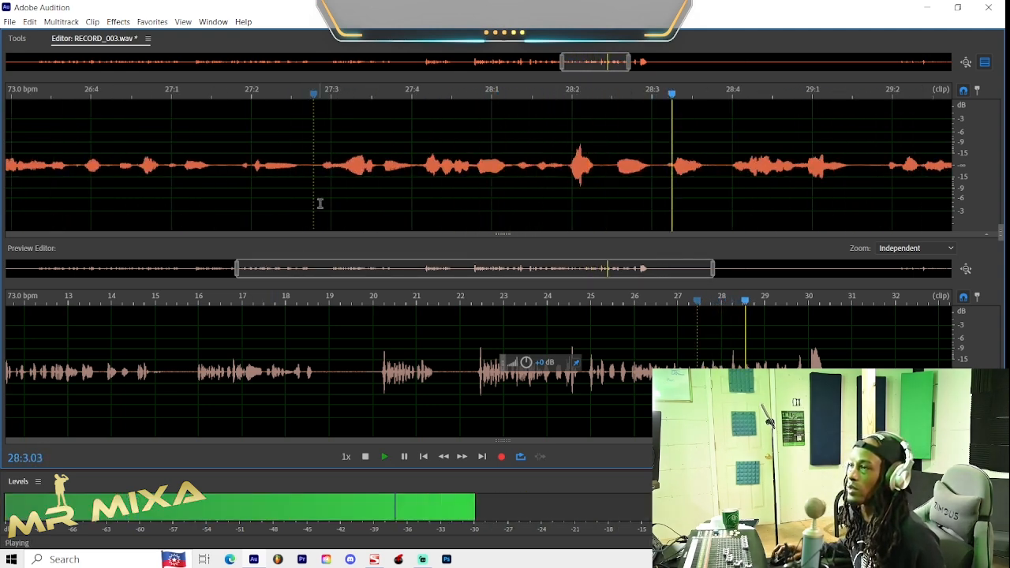
{"action": "key", "text": "space"}
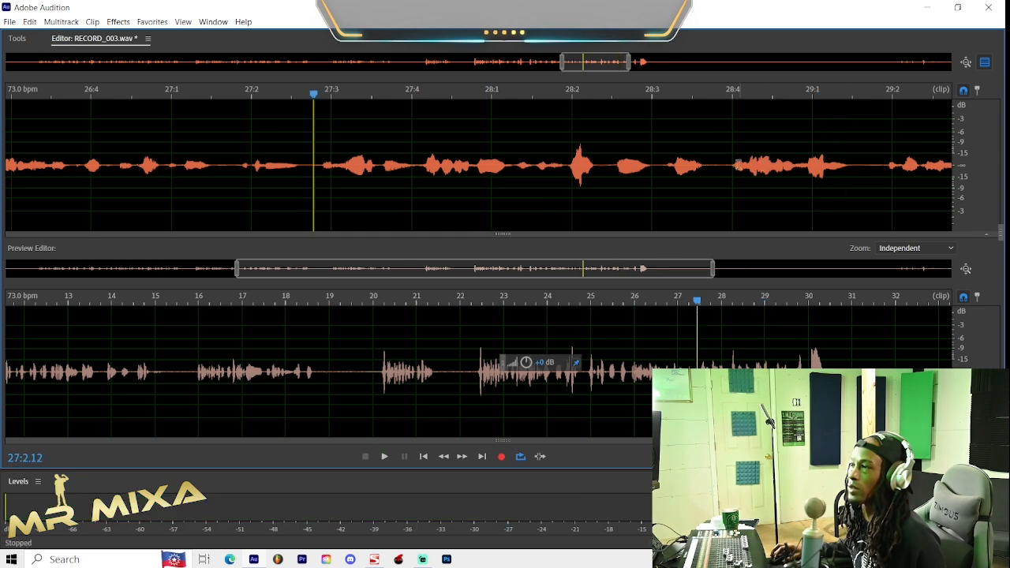
- Check the phrases starting at 28:4 and 28:3.04 by playing each briefly, selecting the burst at 28:4.02 in between
{"action": "left_click", "coordinate": [731, 163]}
{"action": "key", "text": "space"}
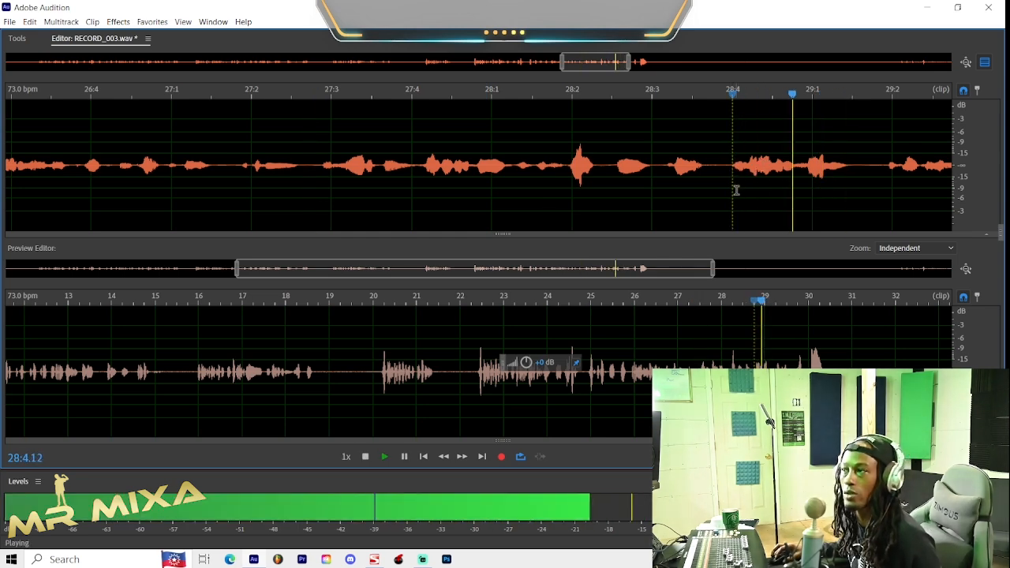
{"action": "key", "text": "space"}
{"action": "left_click", "coordinate": [746, 161]}
{"action": "left_click_drag", "start_coordinate": [746, 160], "coordinate": [765, 170]}
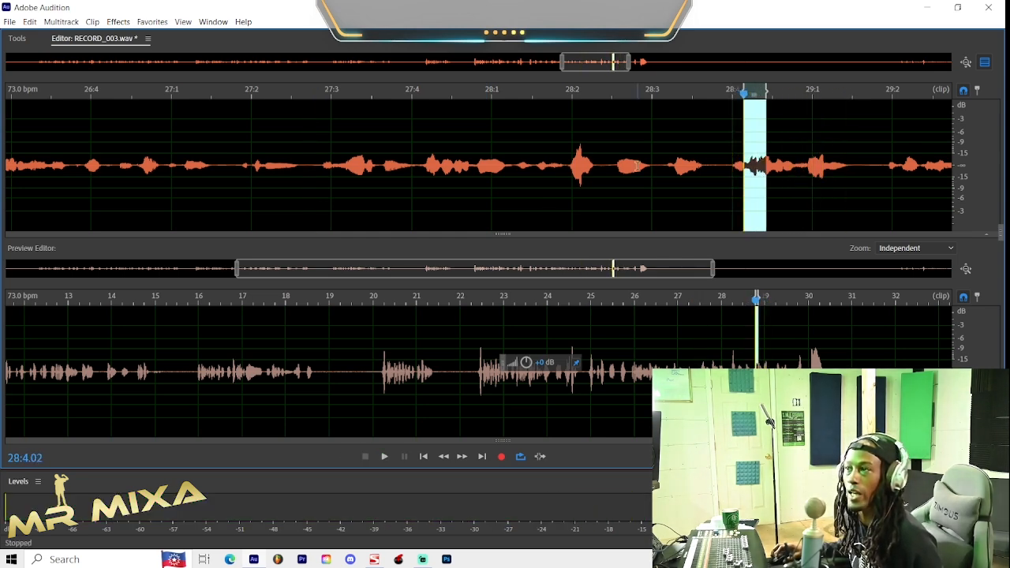
{"action": "left_click", "coordinate": [675, 162]}
{"action": "key", "text": "space"}
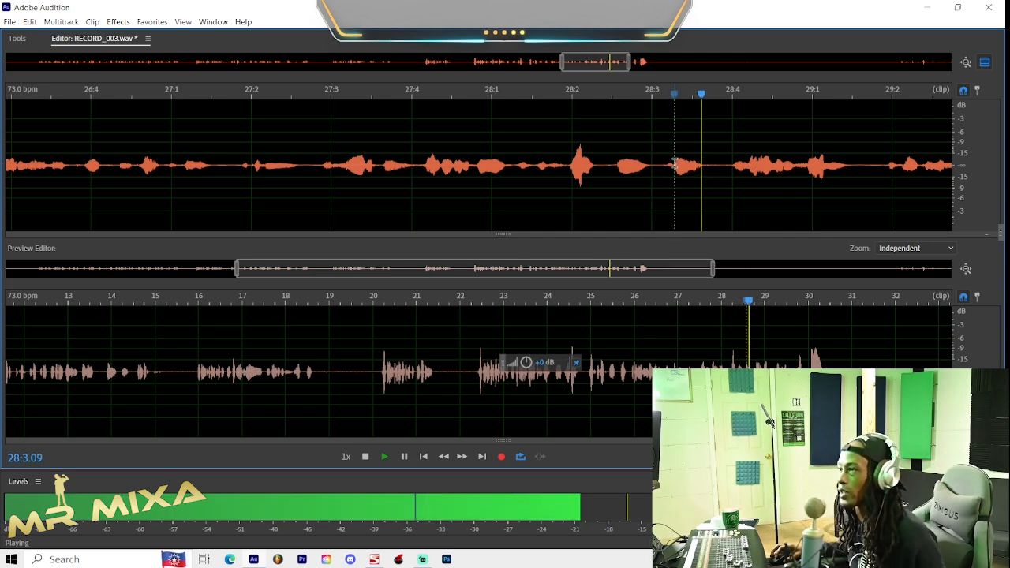
{"action": "key", "text": "space"}
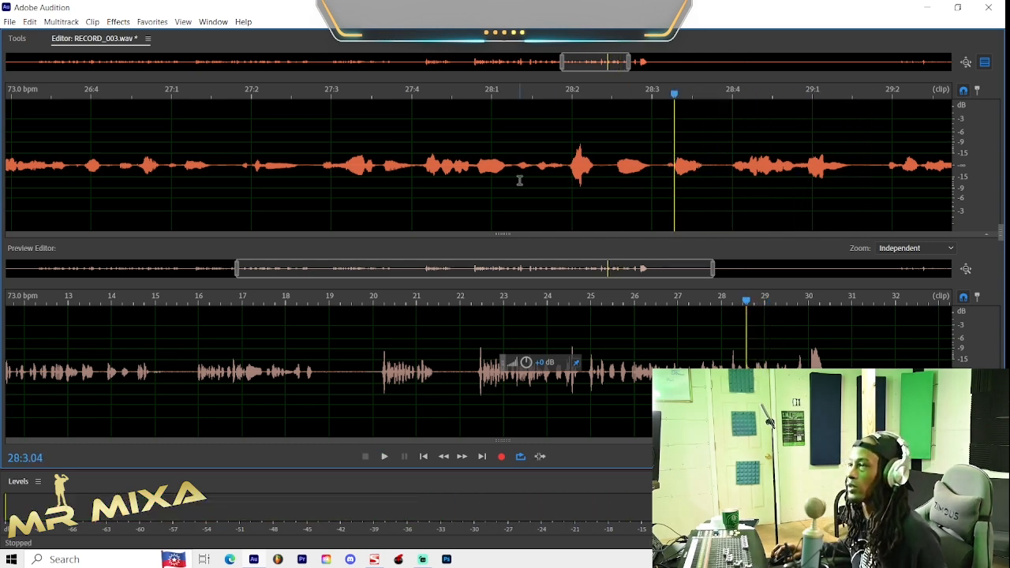
- Undo the applied Click/Pop Eliminator processing on the vocal passage
{"action": "left_click", "coordinate": [404, 151]}
{"action": "scroll", "coordinate": [404, 151], "scroll_direction": "down", "scroll_amount": 6}
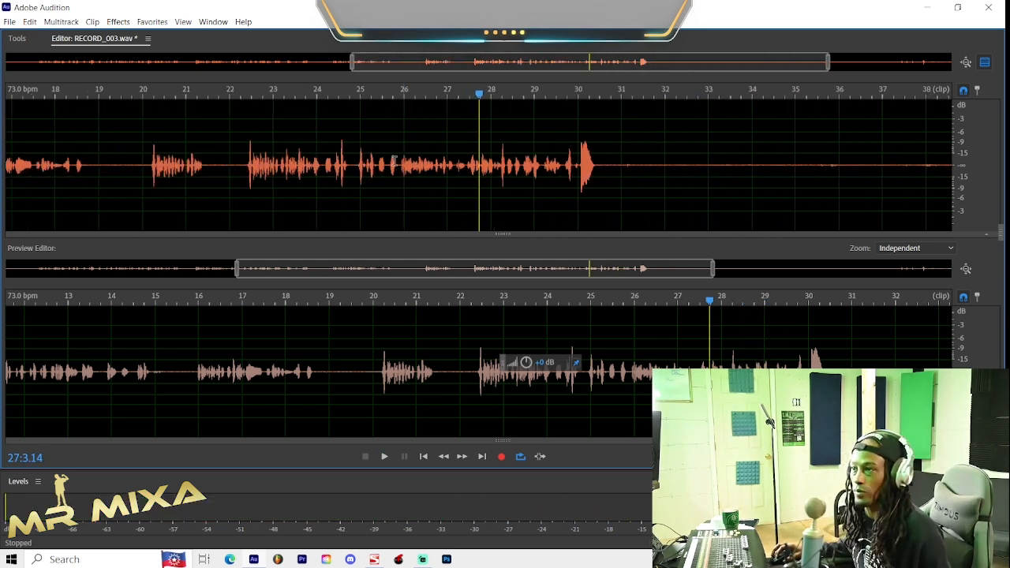
{"action": "key", "text": "ctrl+z"}
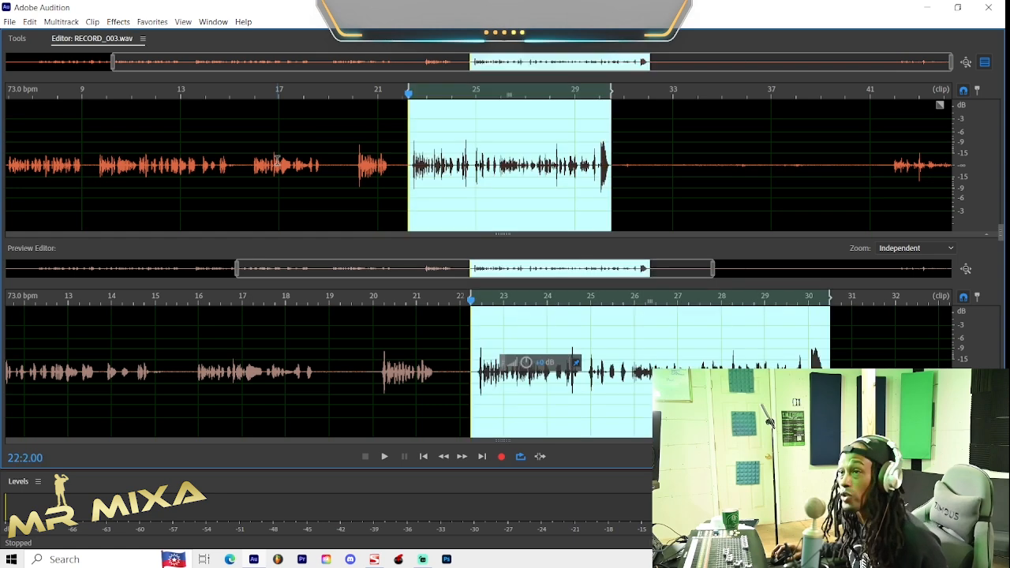
- Select the vocal passage from 22:1.00 to about bar 31 and open iZotope's RX Pro De-click on it
{"action": "left_click", "coordinate": [452, 152]}
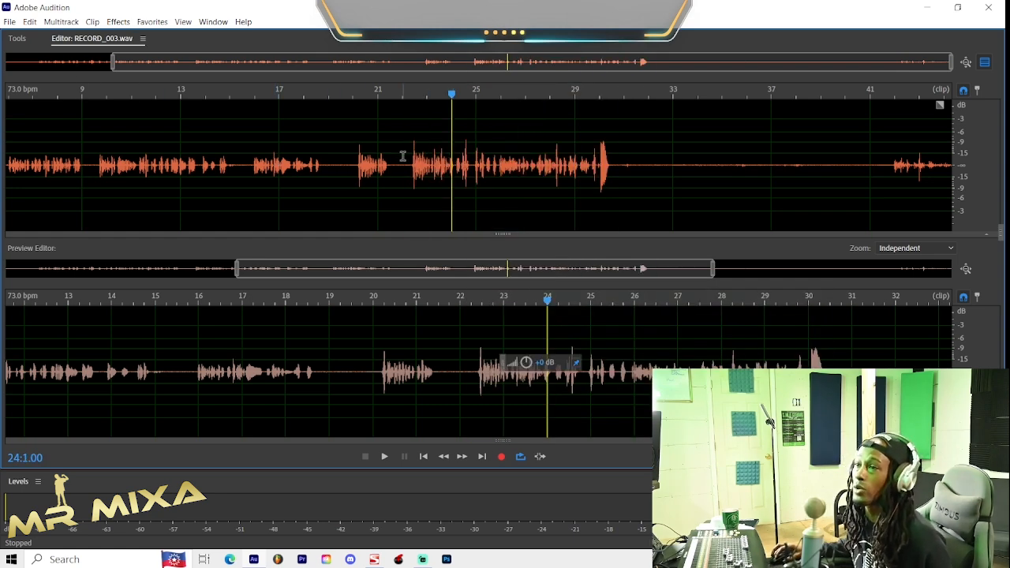
{"action": "left_click_drag", "start_coordinate": [402, 156], "coordinate": [624, 158]}
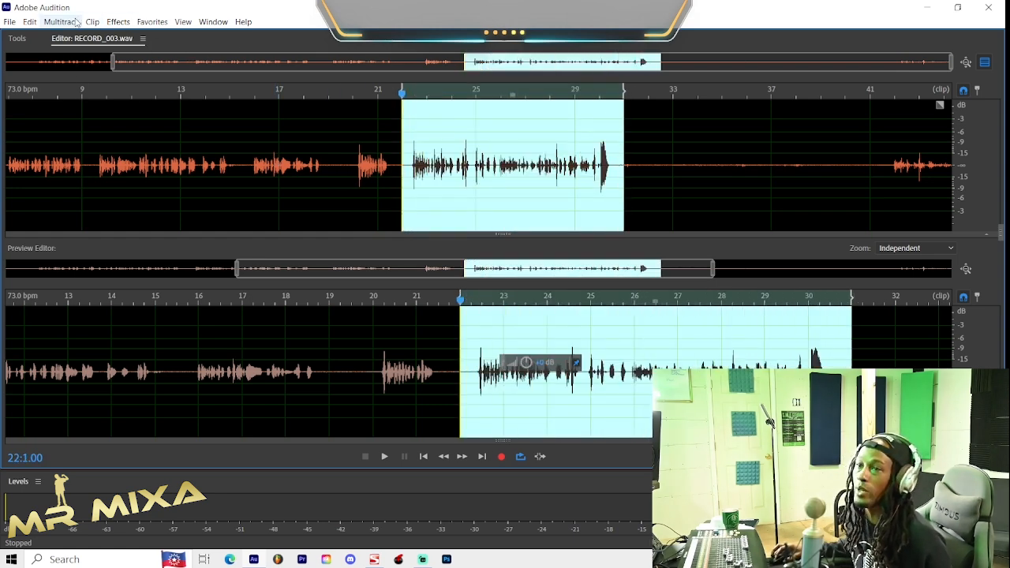
{"action": "left_click", "coordinate": [119, 23]}
{"action": "mouse_move", "coordinate": [227, 306]}
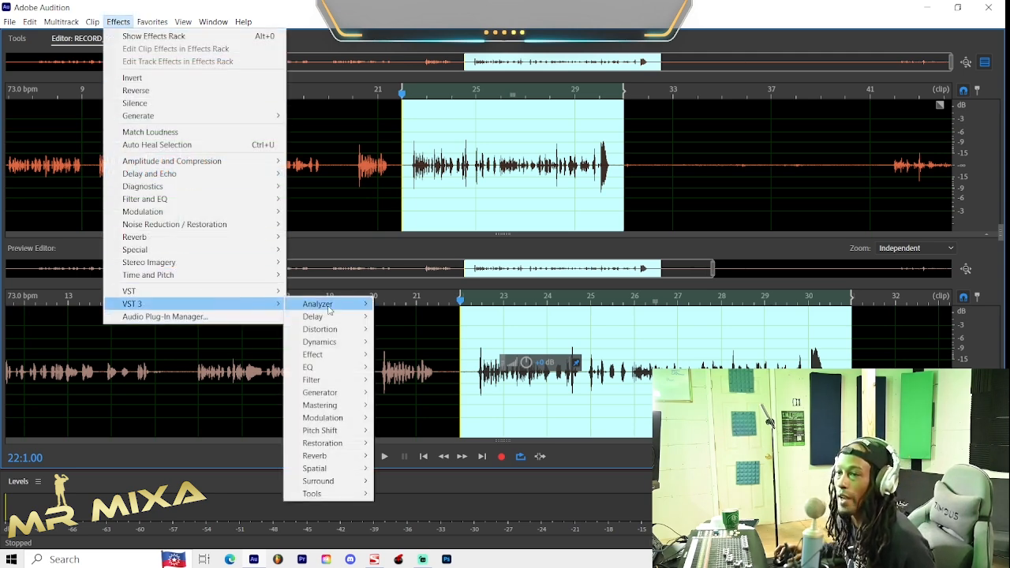
{"action": "mouse_move", "coordinate": [343, 434]}
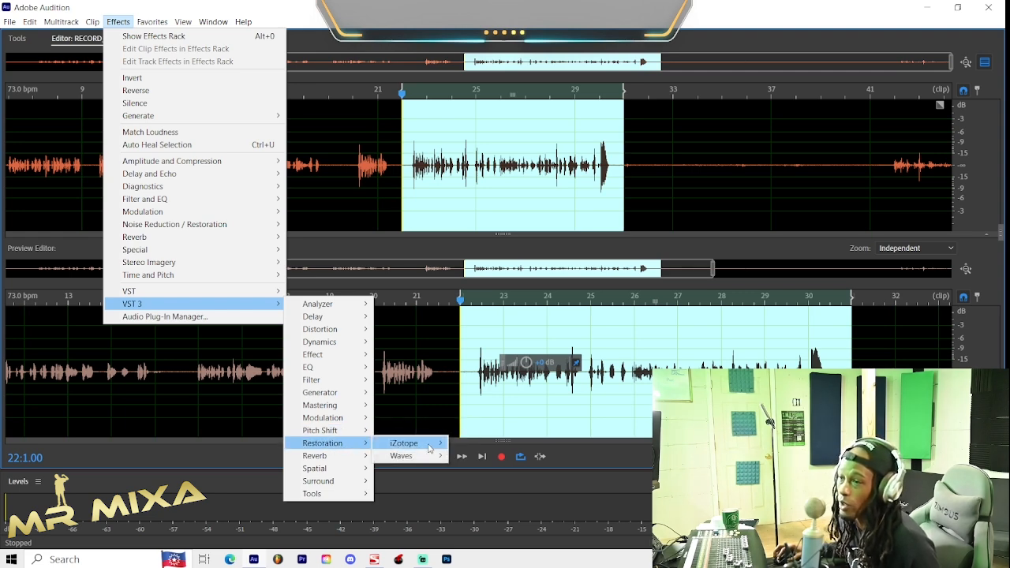
{"action": "mouse_move", "coordinate": [431, 449]}
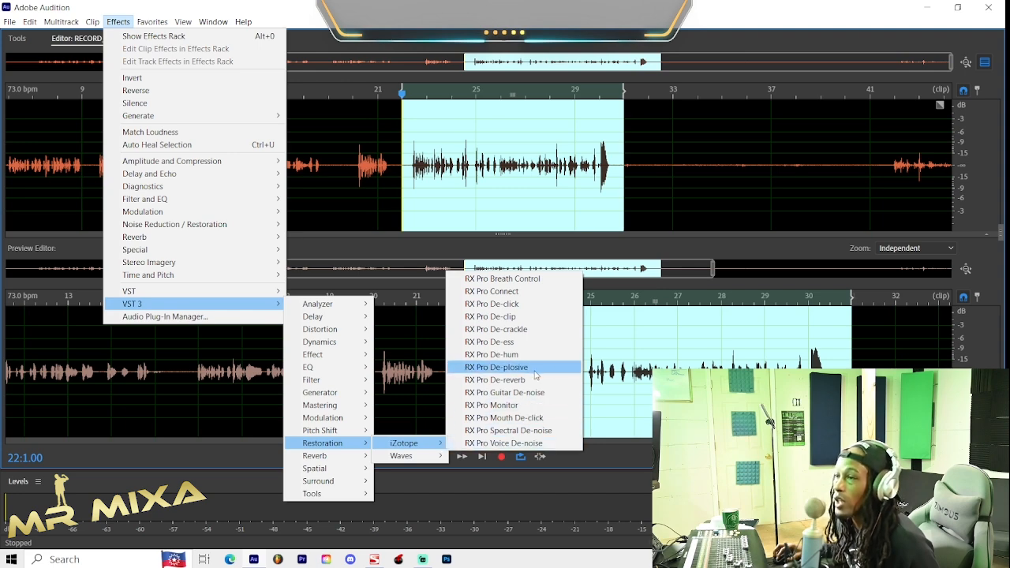
{"action": "left_click", "coordinate": [563, 305]}
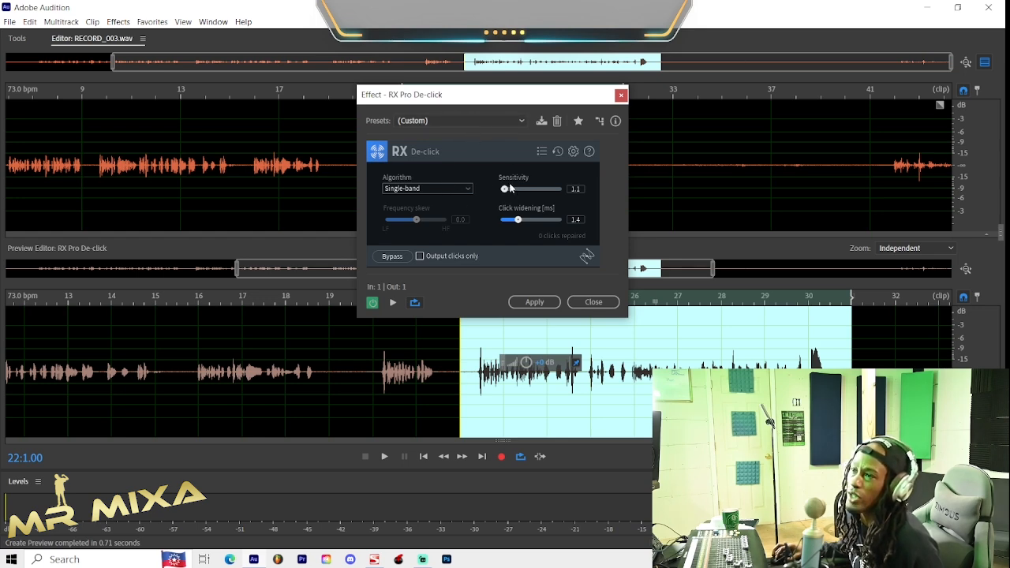
- Preview RX De-click, trim the selection start to just before the first vocal peak, and set Sensitivity to 2.5
{"action": "key", "text": "space"}
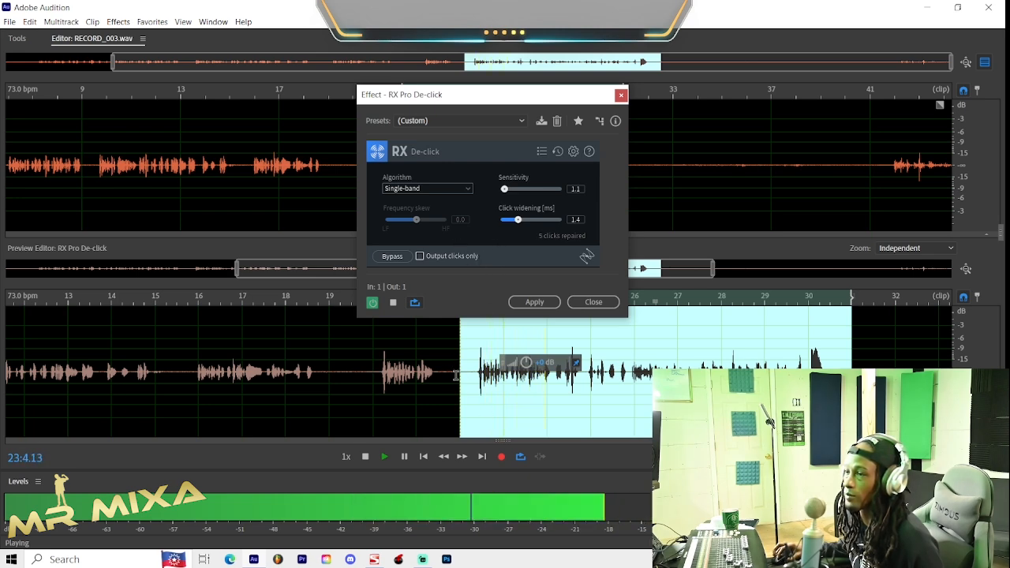
{"action": "left_click_drag", "start_coordinate": [459, 381], "coordinate": [476, 381]}
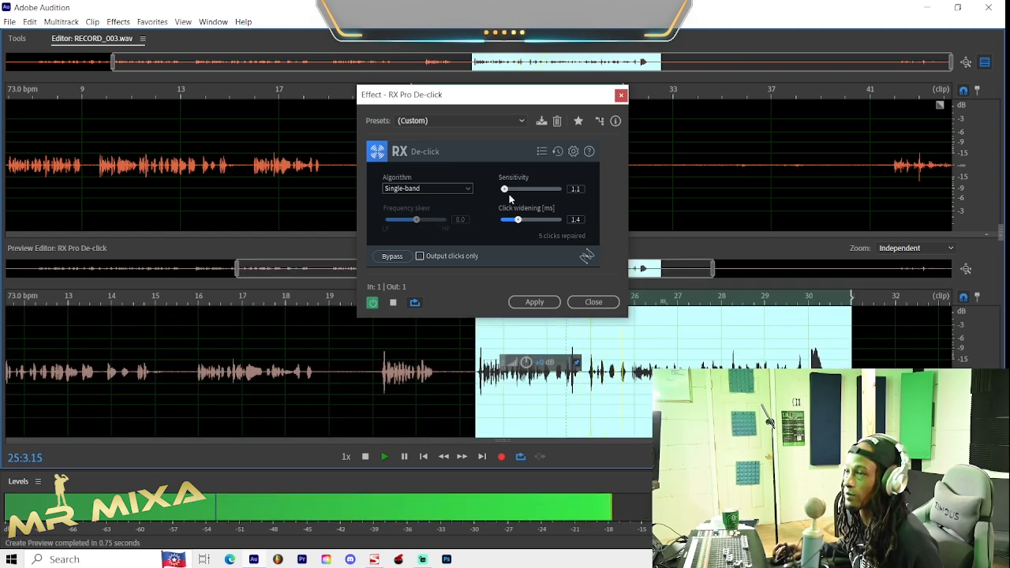
{"action": "left_click_drag", "start_coordinate": [505, 190], "coordinate": [518, 190]}
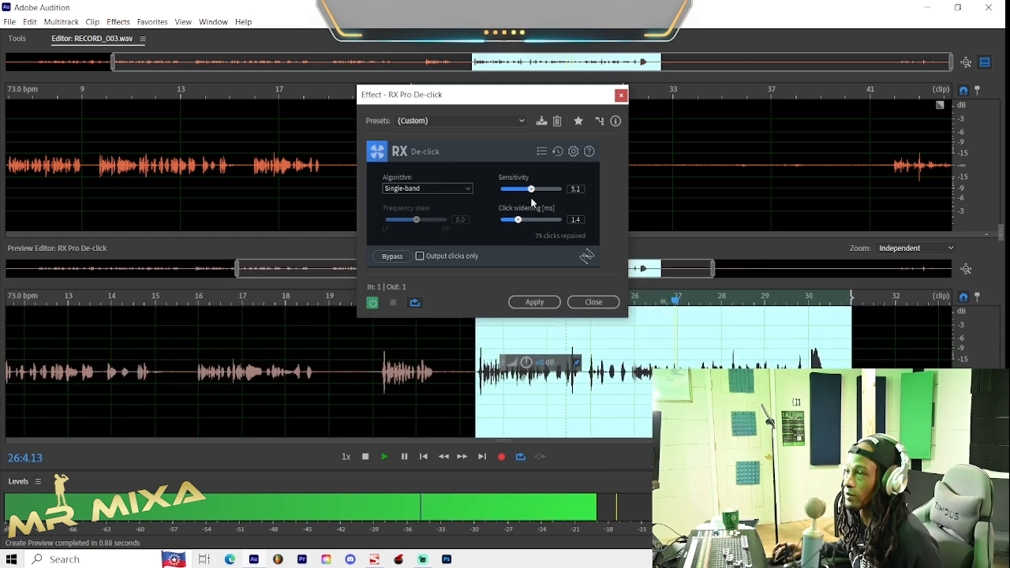
{"action": "mouse_move", "coordinate": [518, 193]}
{"action": "left_mouse_down"}
{"action": "mouse_move", "coordinate": [545, 205]}
{"action": "mouse_move", "coordinate": [514, 200]}
{"action": "left_mouse_up"}
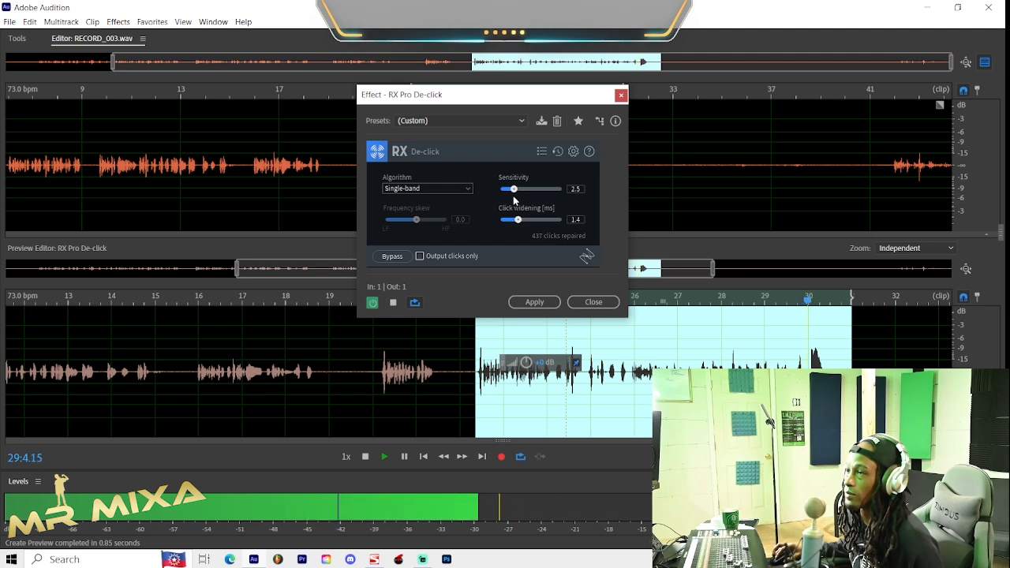
{"action": "key", "text": "space"}
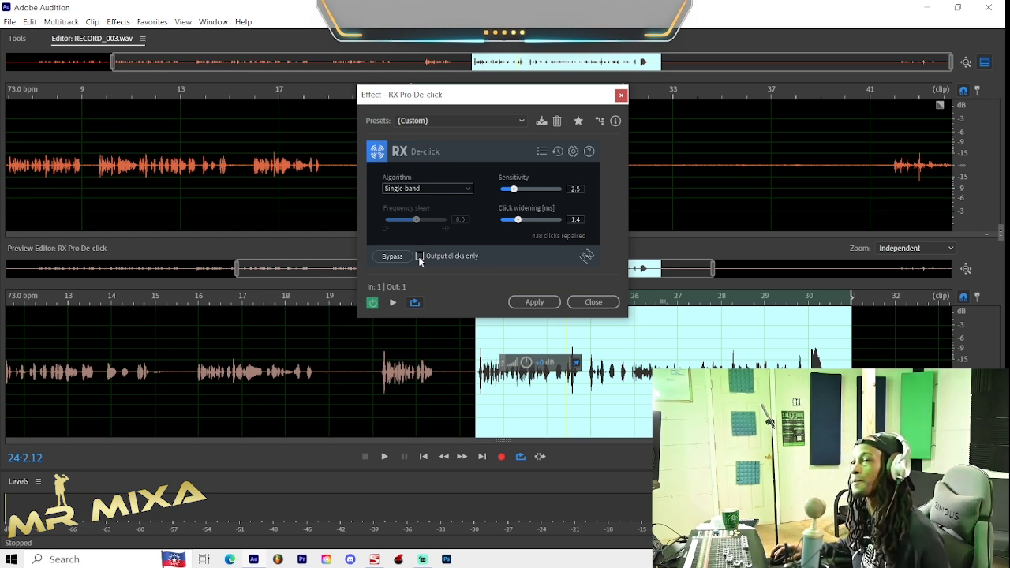
- Audition only the clicks being removed with Output clicks only, moving the De-click window clear of the selected waveform
{"action": "left_click", "coordinate": [419, 257]}
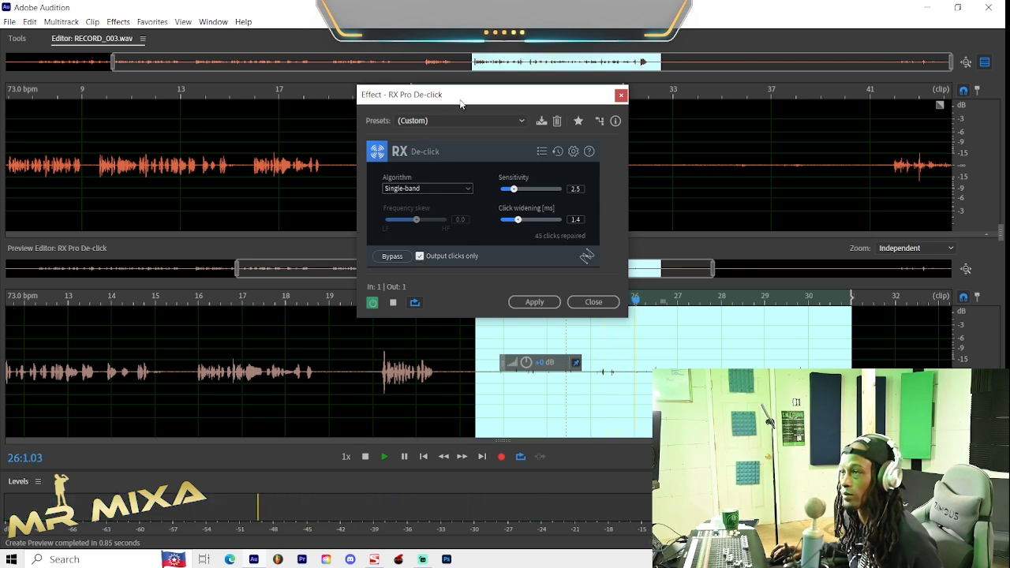
{"action": "left_click_drag", "start_coordinate": [464, 95], "coordinate": [263, 27]}
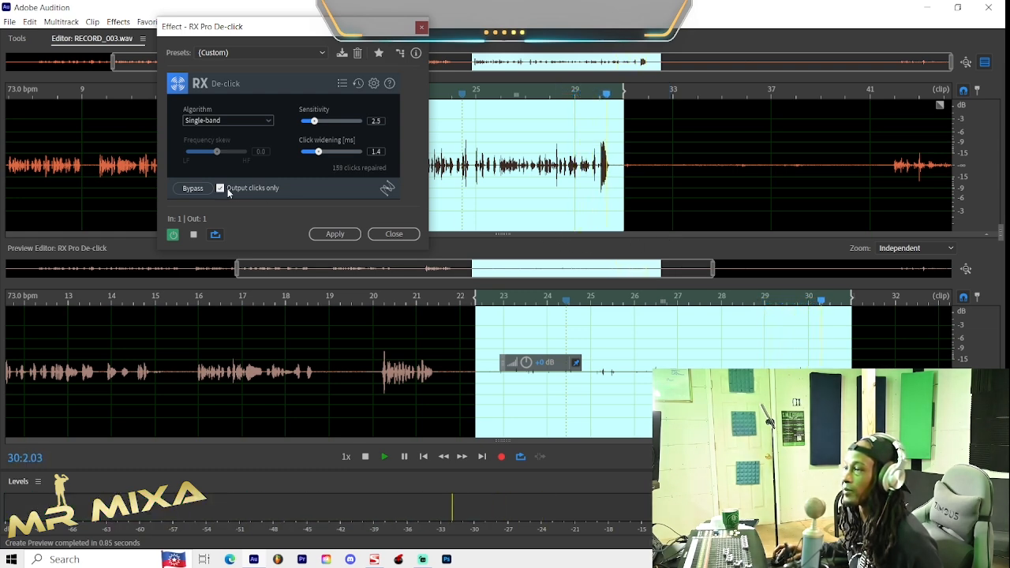
{"action": "key", "text": "space"}
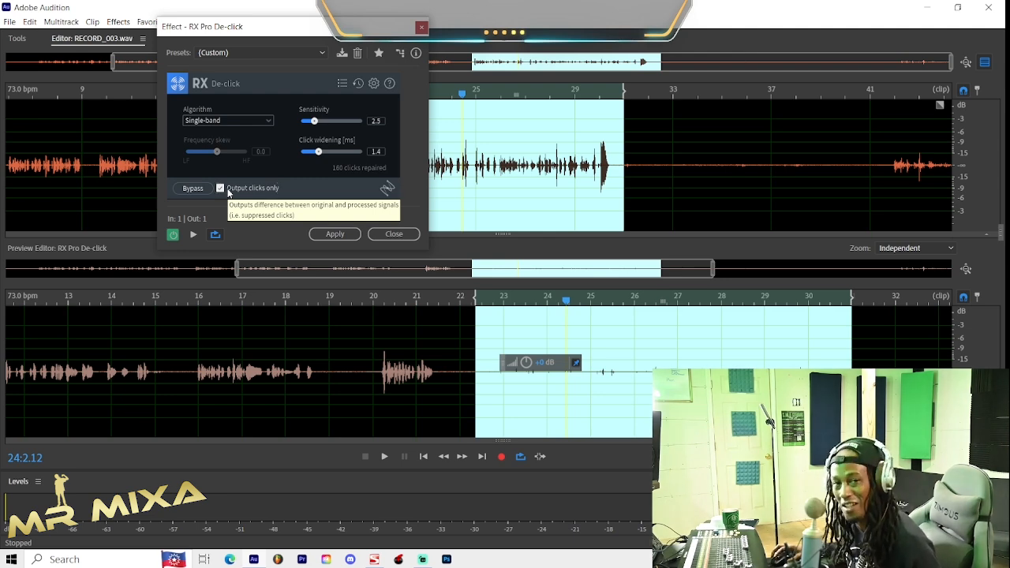
{"action": "left_click", "coordinate": [221, 188]}
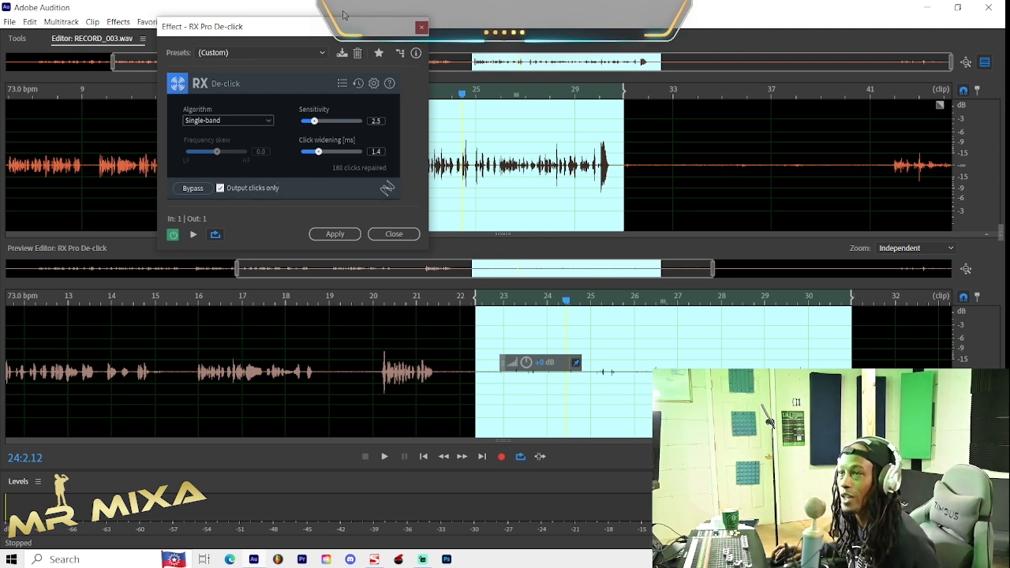
- Turn off Output clicks only and preview De-click from the selection start, switching the effect off during playback to compare with the unprocessed vocal
{"action": "left_click_drag", "start_coordinate": [350, 28], "coordinate": [922, 41]}
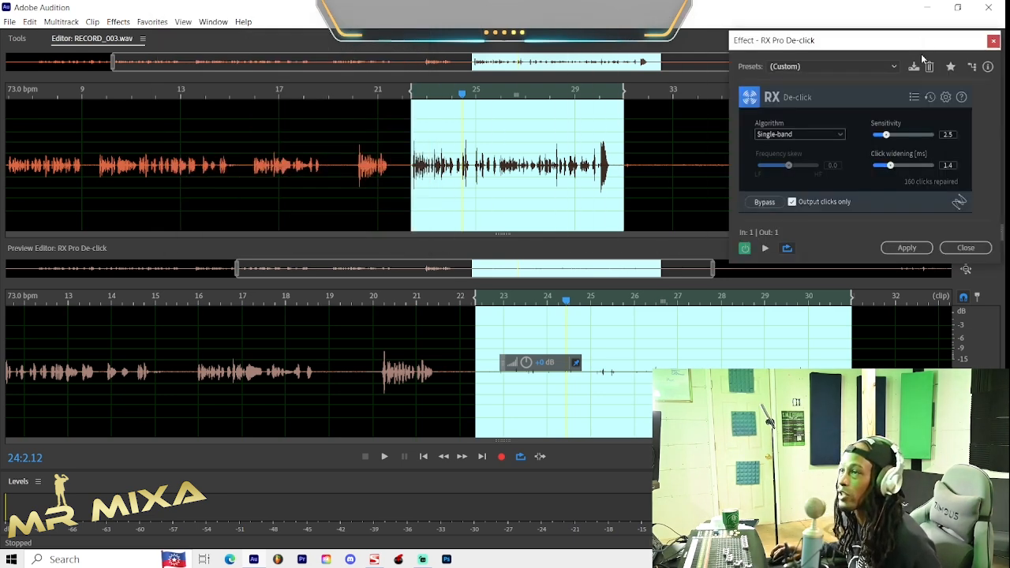
{"action": "left_click", "coordinate": [792, 202]}
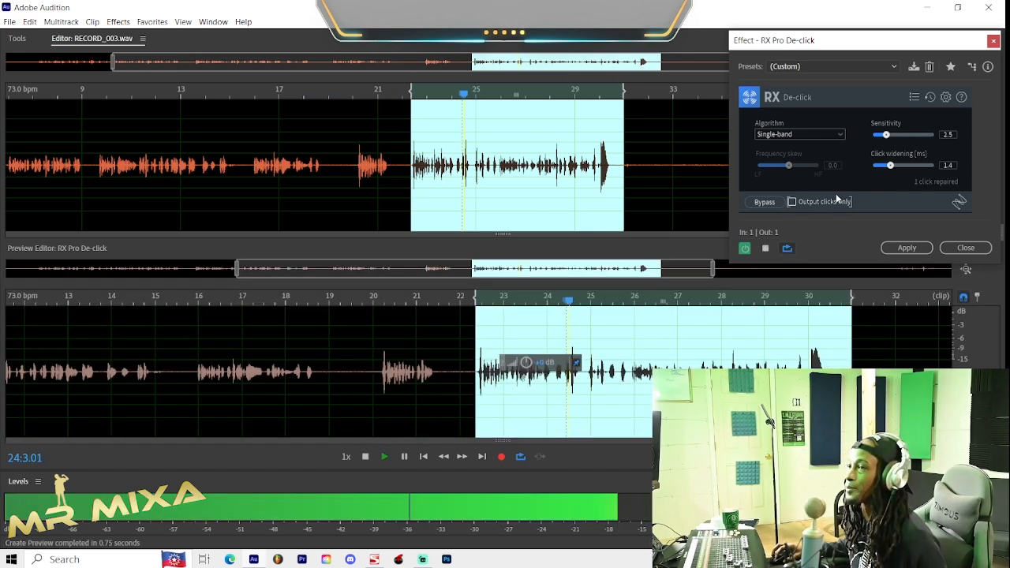
{"action": "key", "text": "space"}
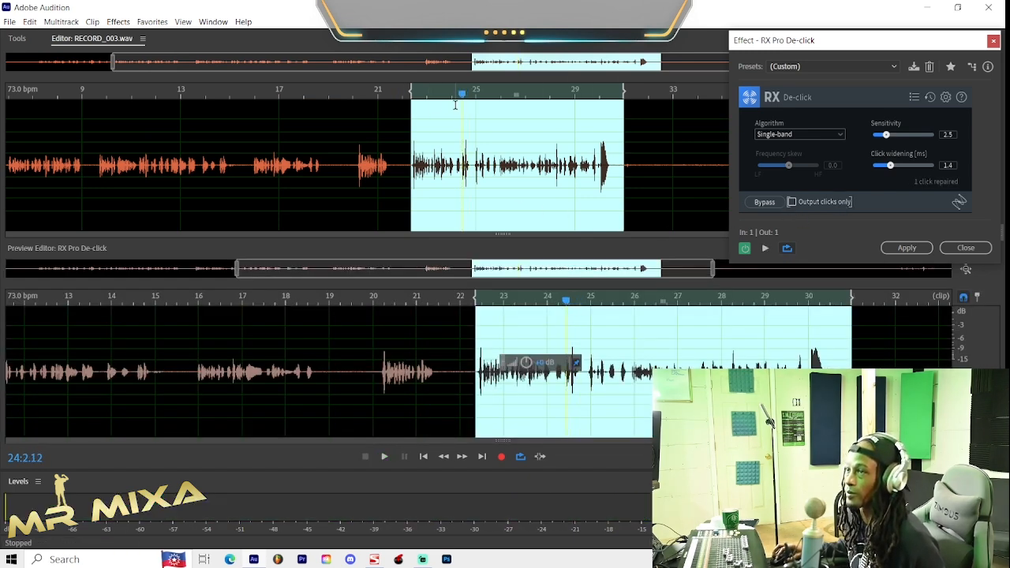
{"action": "left_click_drag", "start_coordinate": [466, 95], "coordinate": [414, 94]}
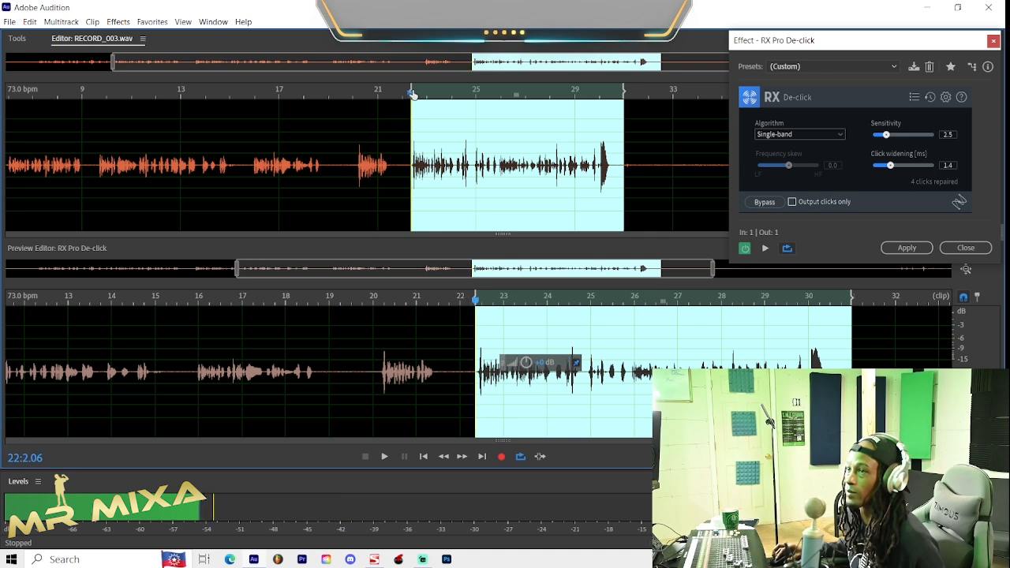
{"action": "key", "text": "space"}
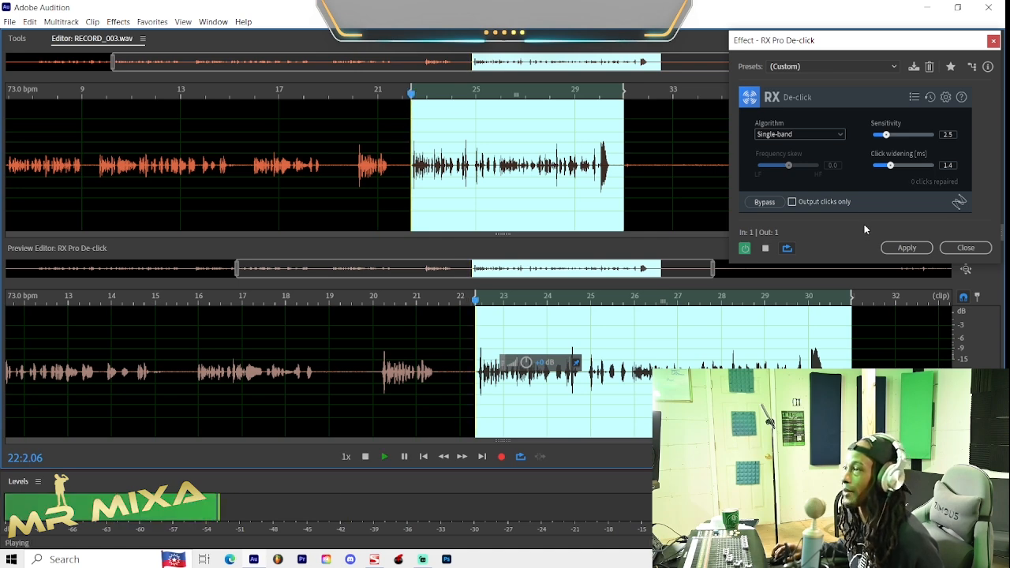
{"action": "left_click", "coordinate": [744, 250]}
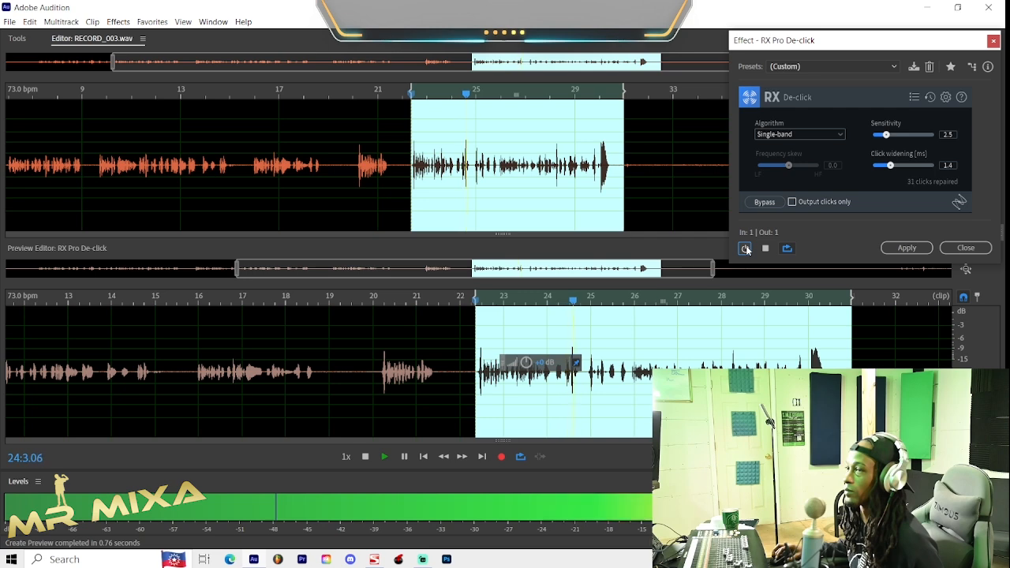
{"action": "key", "text": "space"}
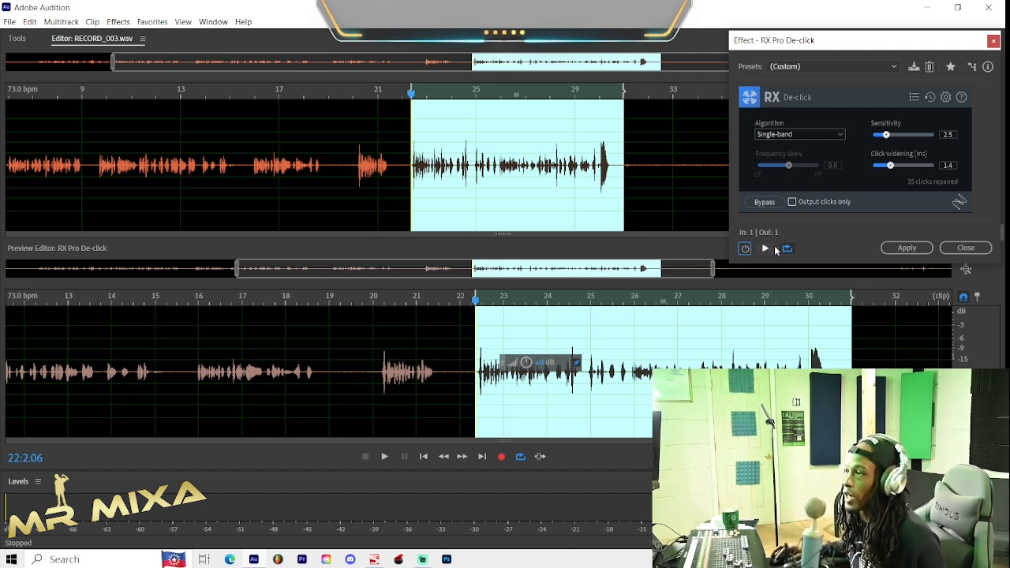
- Close De-click without applying it and open iZotope's RX Pro De-crackle on the same vocal selection
{"action": "left_click_drag", "start_coordinate": [820, 42], "coordinate": [637, 57]}
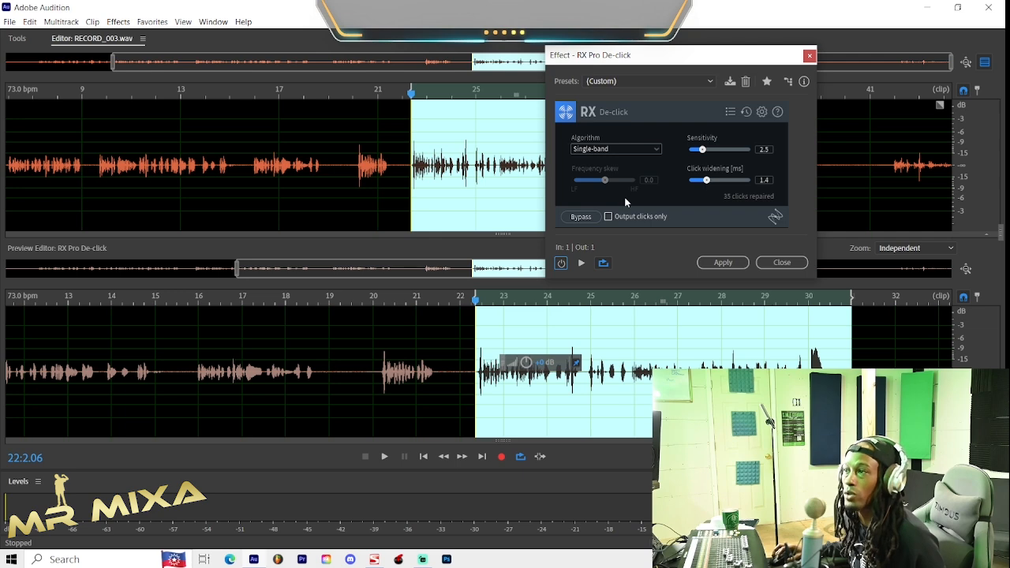
{"action": "left_click", "coordinate": [810, 55]}
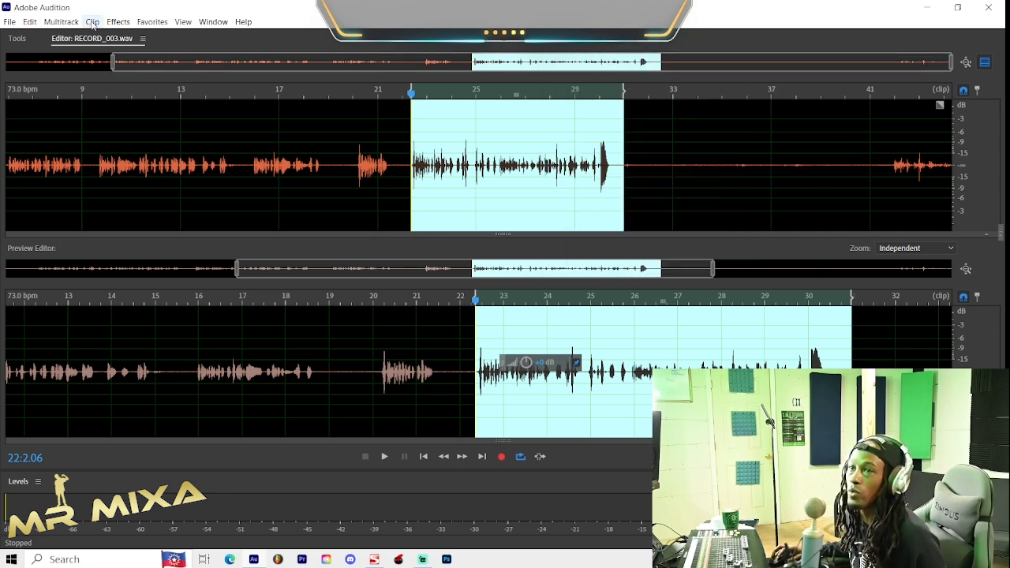
{"action": "left_click", "coordinate": [119, 21]}
{"action": "mouse_move", "coordinate": [171, 305]}
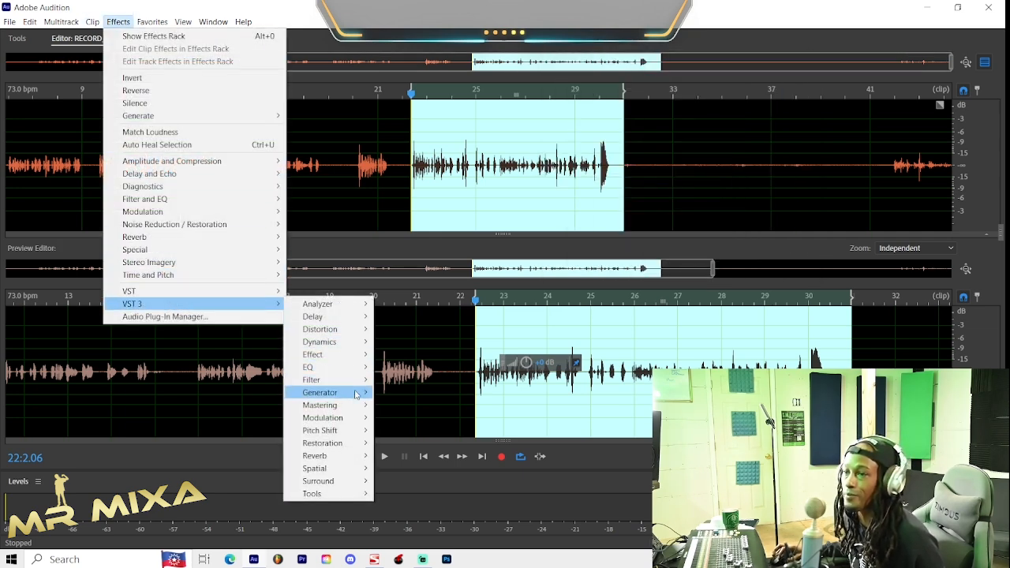
{"action": "mouse_move", "coordinate": [347, 446]}
{"action": "mouse_move", "coordinate": [406, 444]}
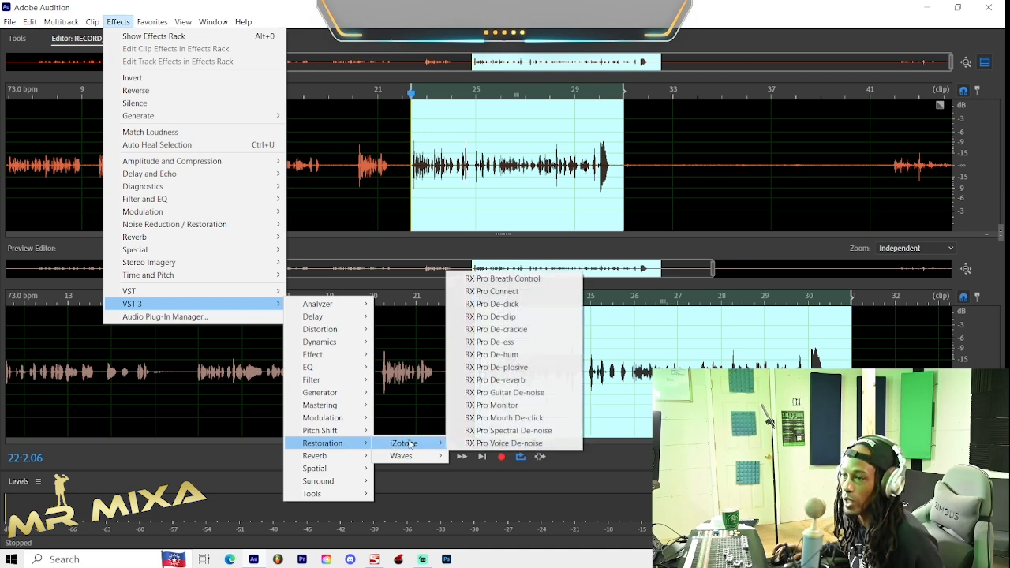
{"action": "left_click", "coordinate": [552, 330]}
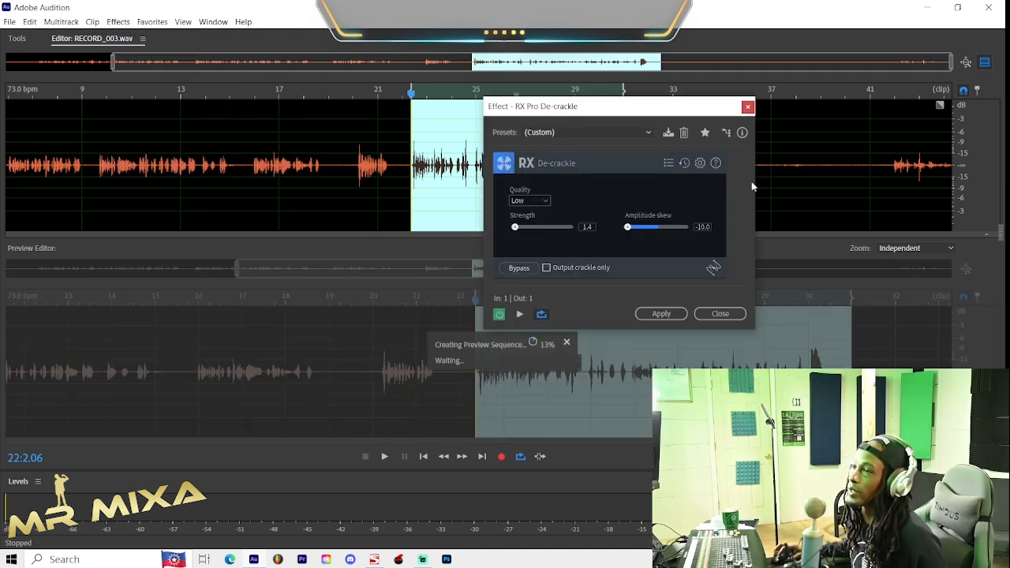
{"action": "left_click_drag", "start_coordinate": [630, 115], "coordinate": [498, 97]}
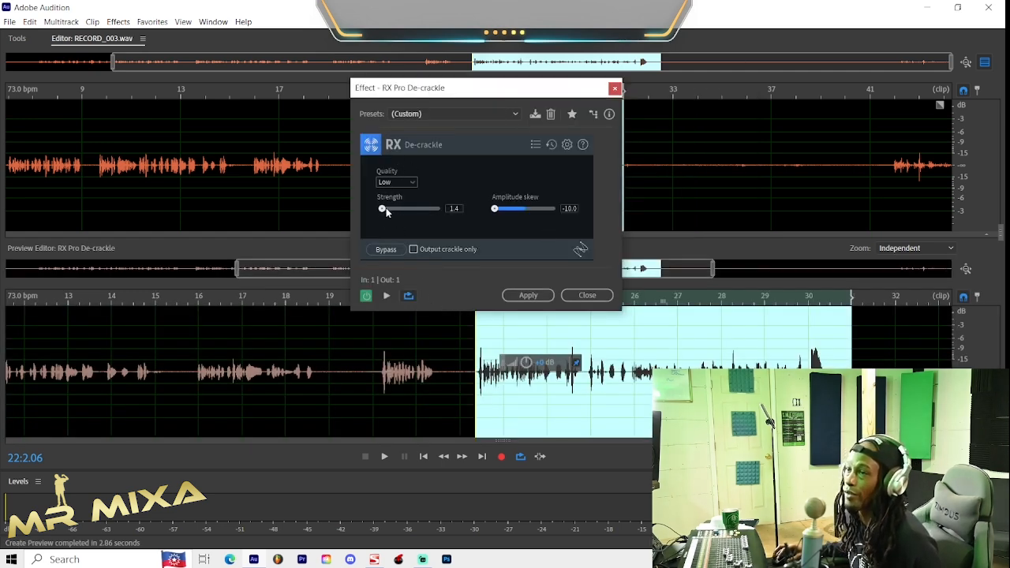
- Preview De-crackle on the vocal, audition the suppressed signal with Output crackle only, and return to normal output
{"action": "left_click", "coordinate": [386, 295]}
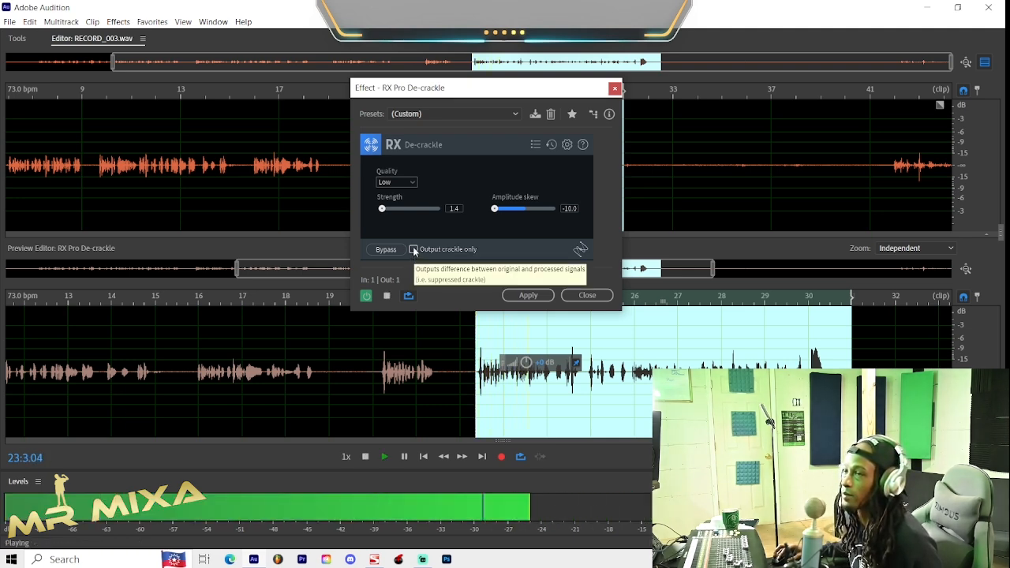
{"action": "key", "text": "space"}
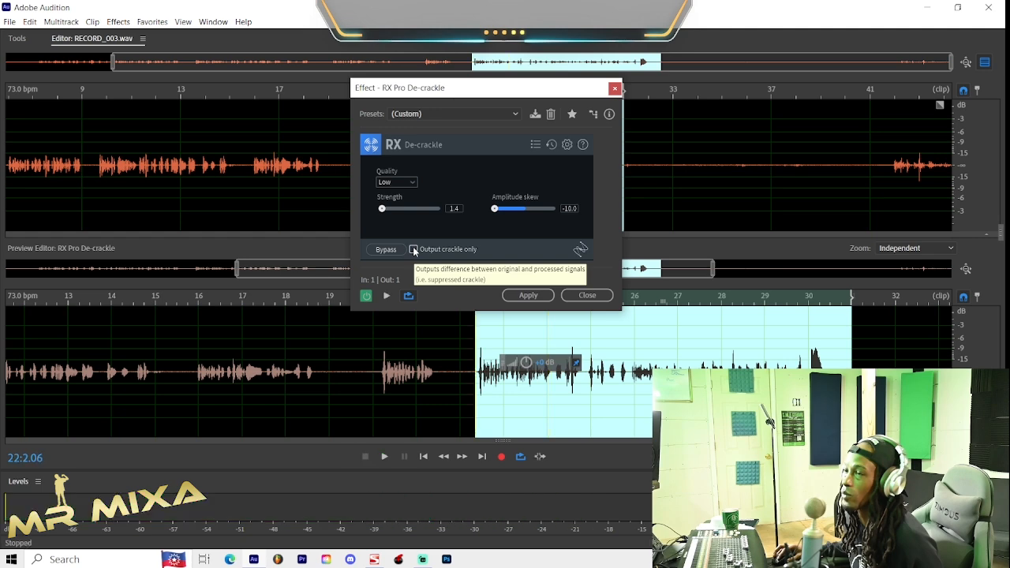
{"action": "left_click", "coordinate": [414, 249]}
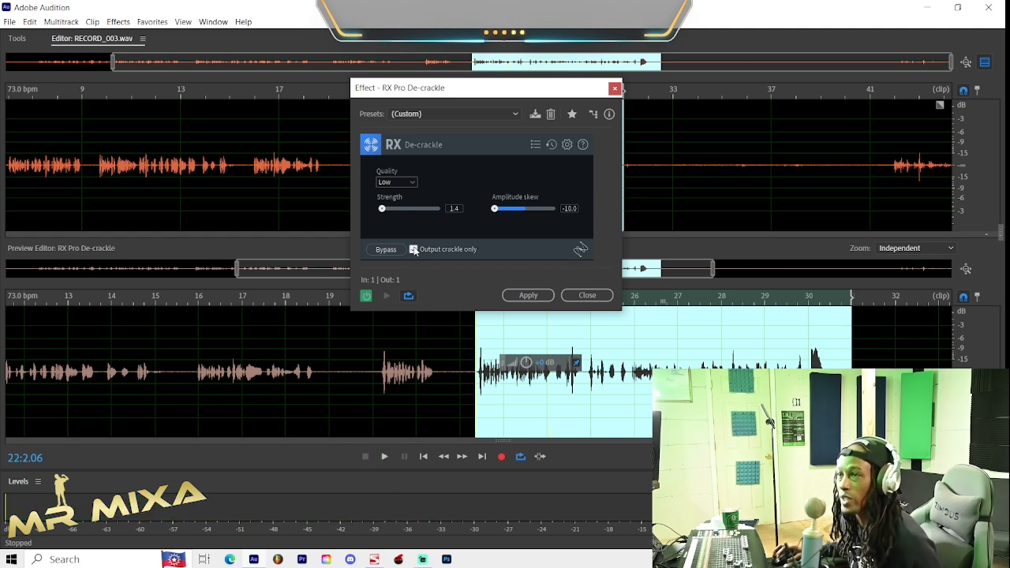
{"action": "key", "text": "space"}
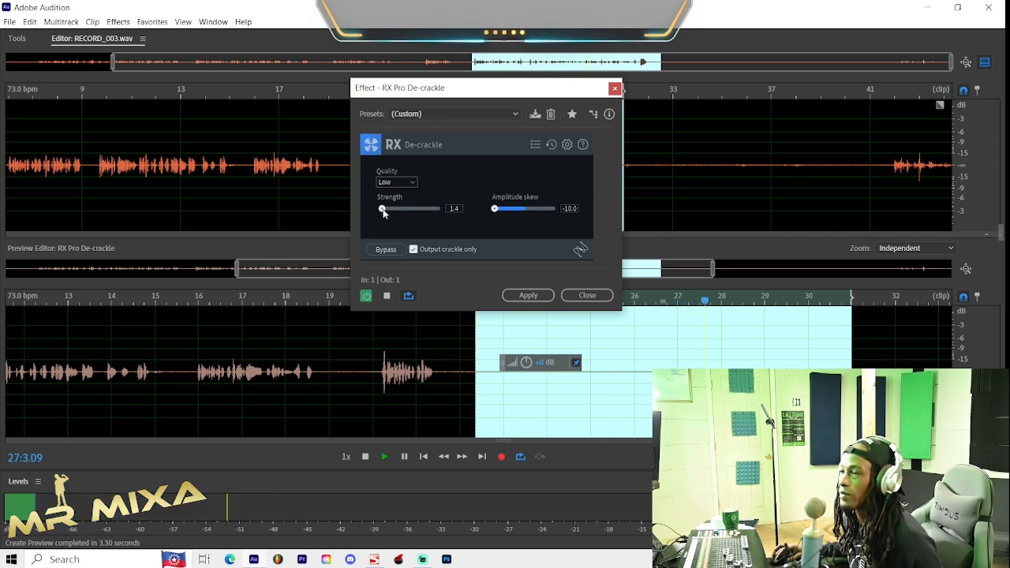
{"action": "key", "text": "space"}
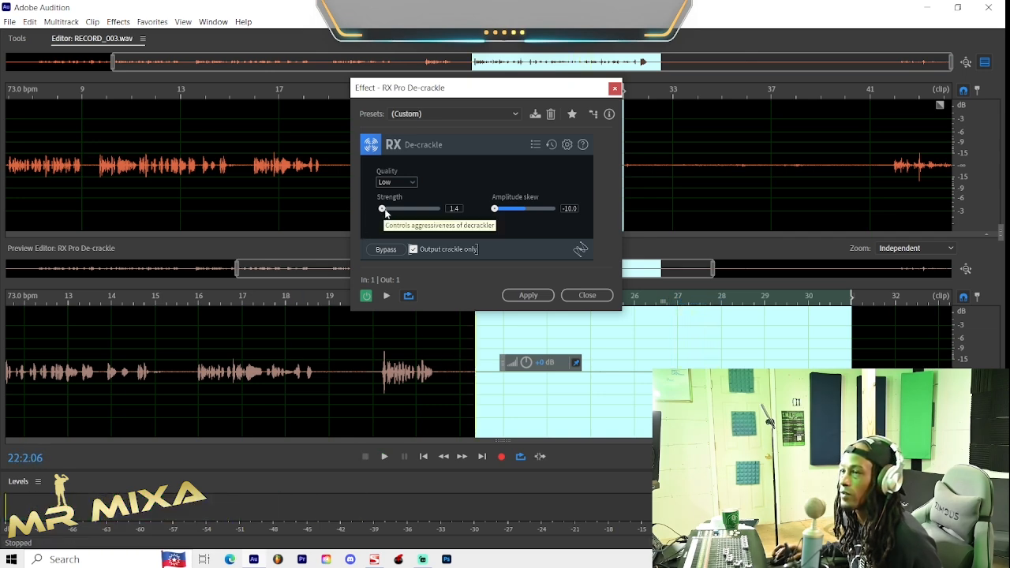
{"action": "left_click", "coordinate": [414, 251]}
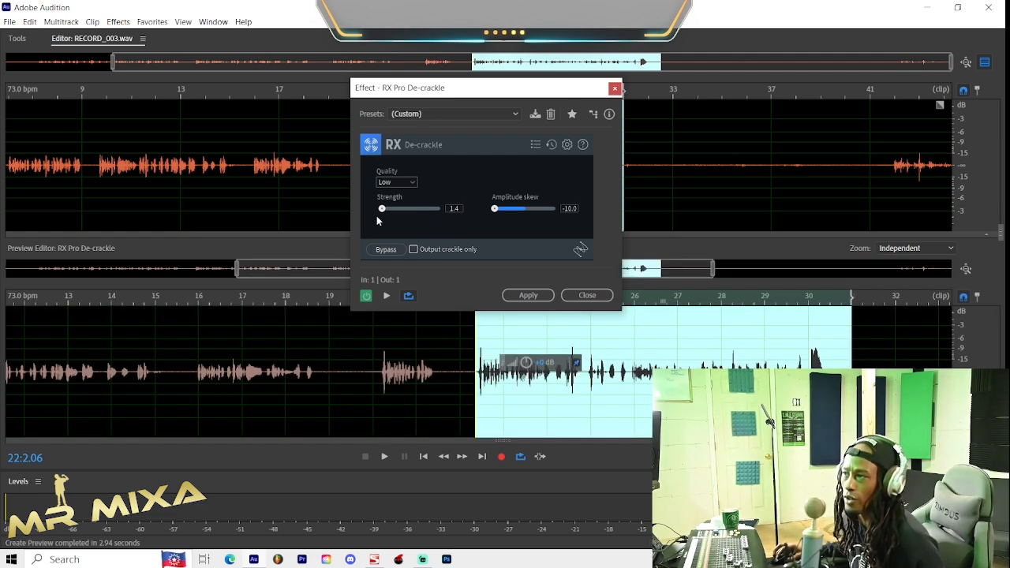
- Preview De-crackle while trying a Strength of 8.9, and settle on a Strength of 5.1
{"action": "key", "text": "space"}
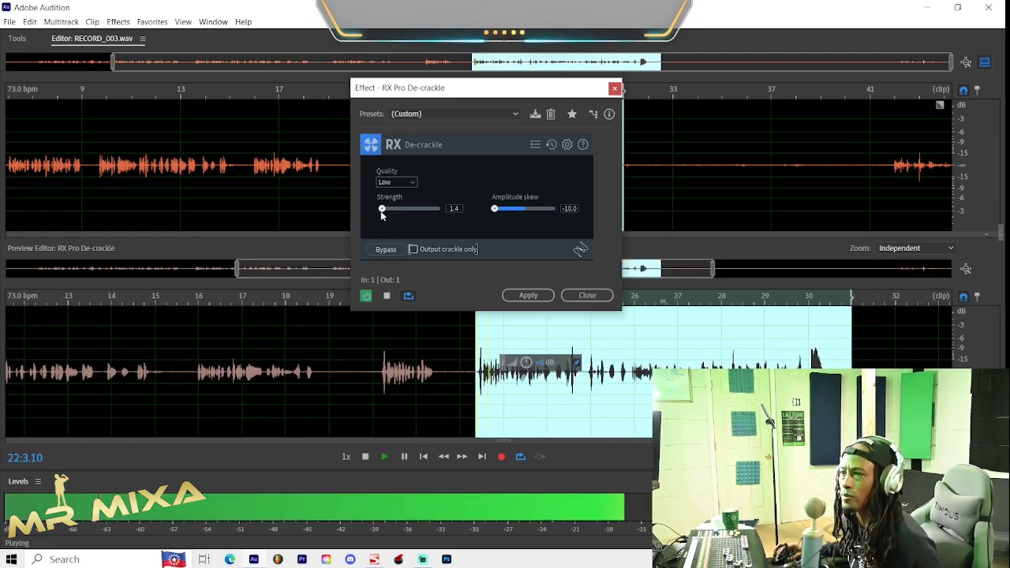
{"action": "left_click_drag", "start_coordinate": [382, 209], "coordinate": [435, 211]}
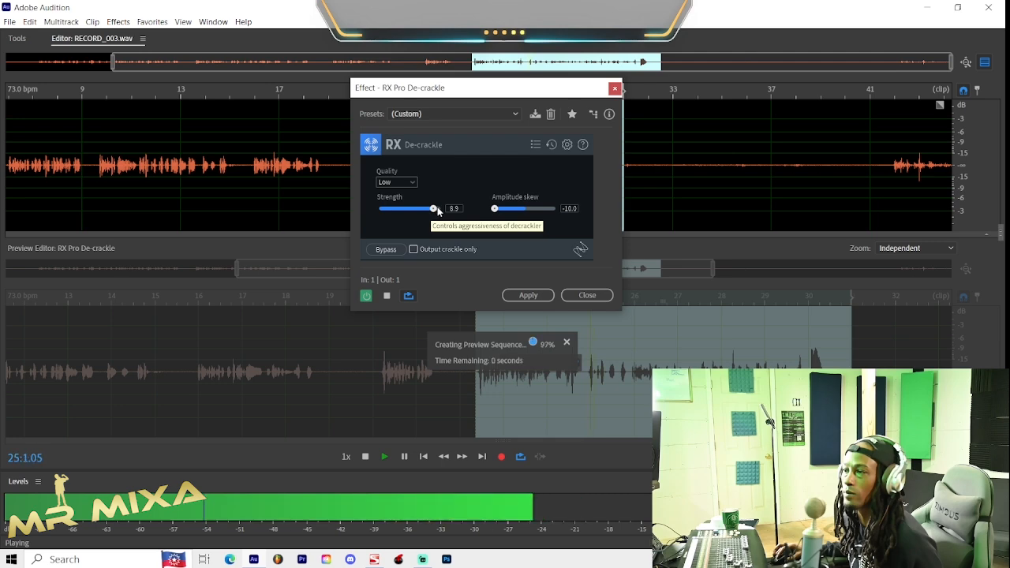
{"action": "key", "text": "space"}
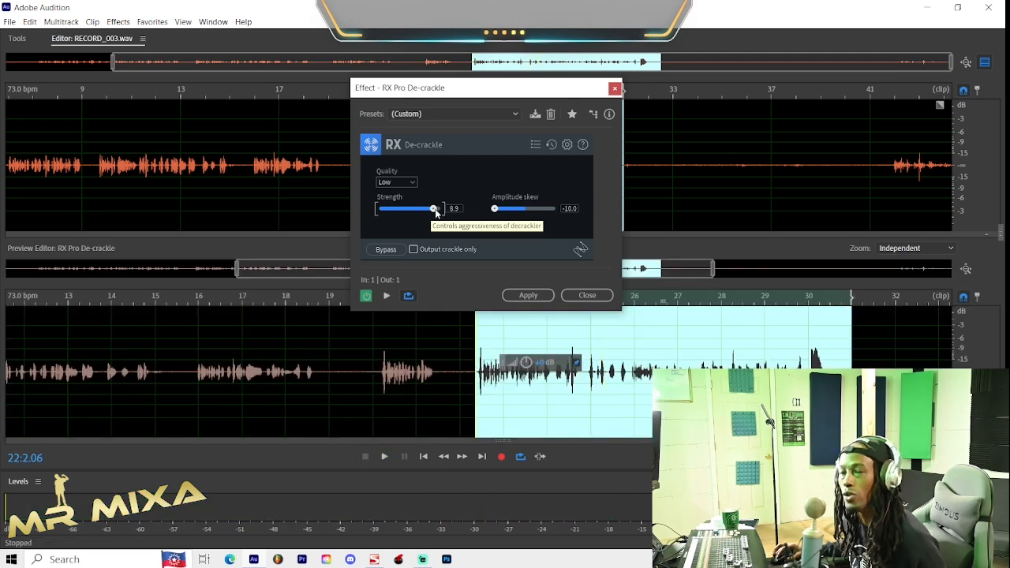
{"action": "left_click_drag", "start_coordinate": [435, 213], "coordinate": [416, 217]}
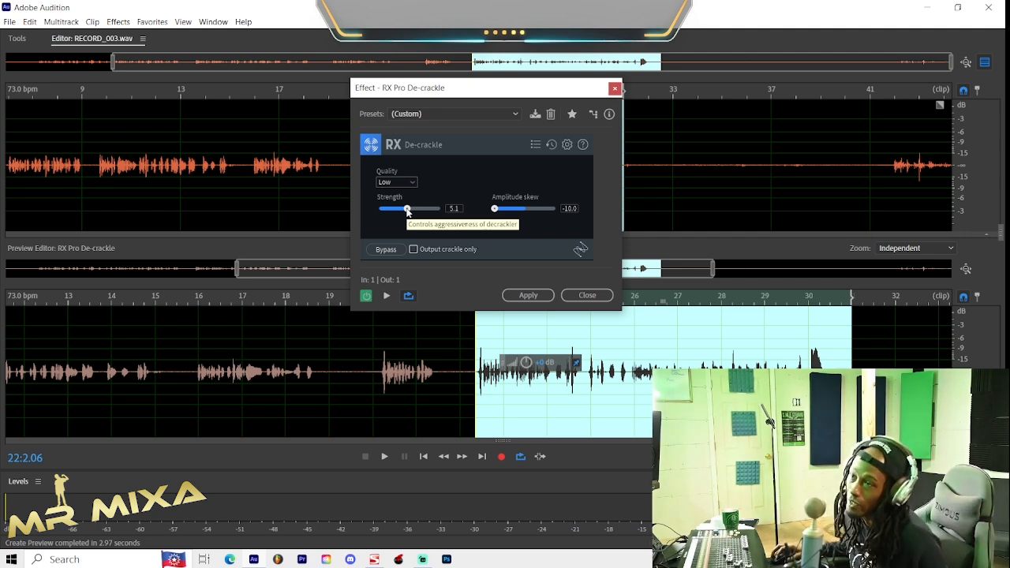
{"action": "key", "text": "space"}
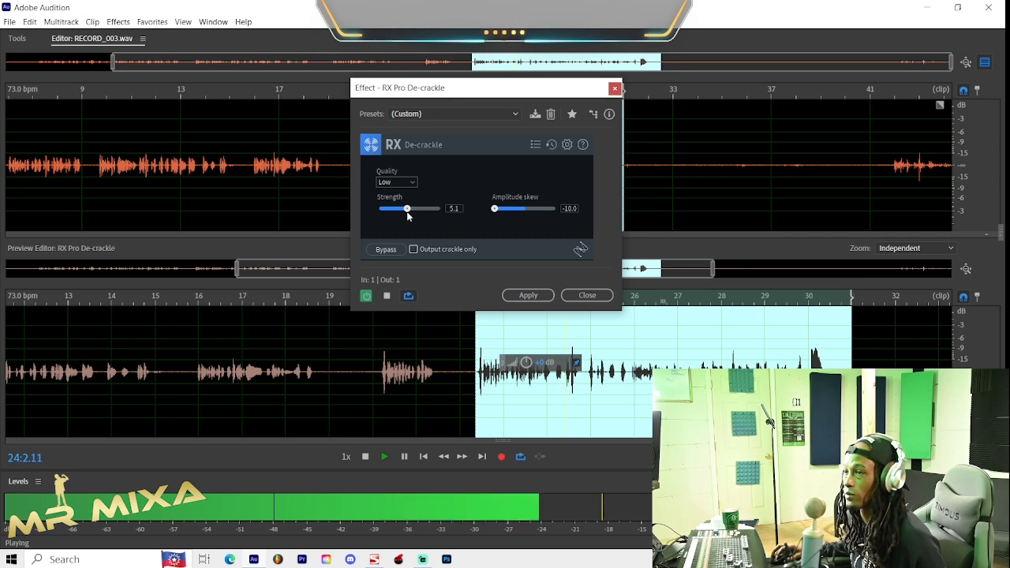
{"action": "key", "text": "space"}
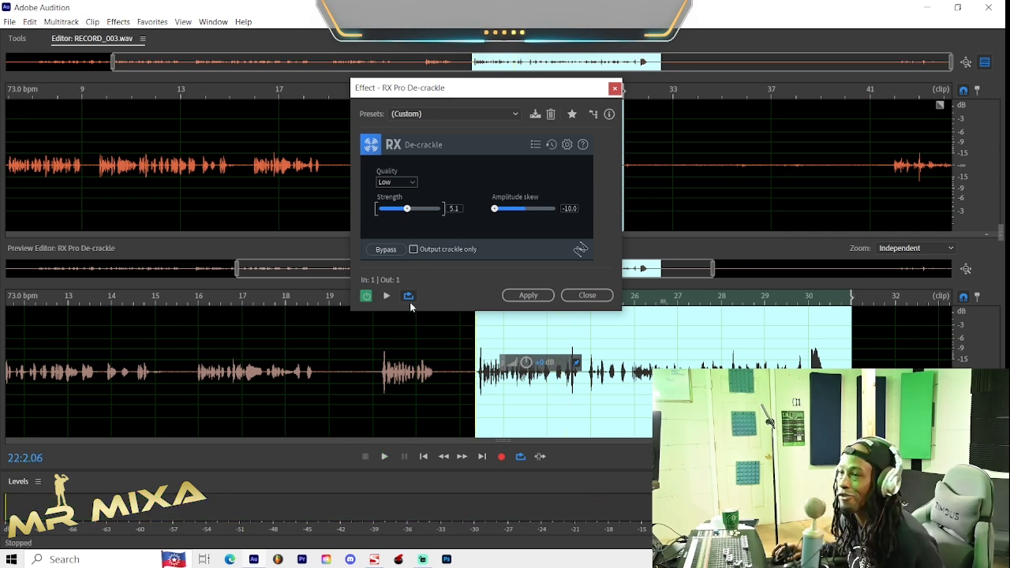
- Audition the suppressed signal with Output crackle only, turn that option off, and apply De-crackle to the selection
{"action": "left_click", "coordinate": [413, 249]}
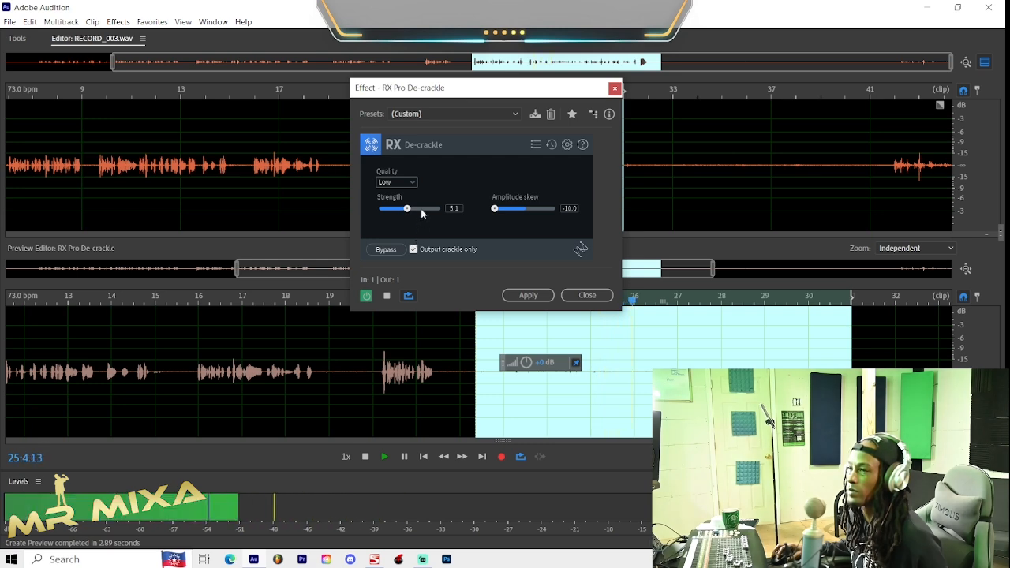
{"action": "left_click", "coordinate": [414, 250]}
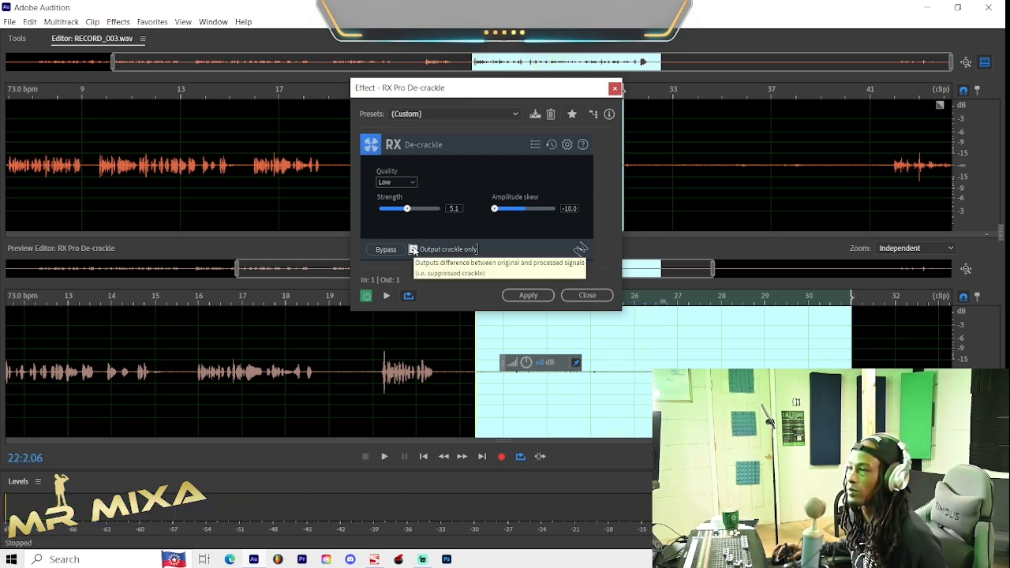
{"action": "left_click", "coordinate": [521, 295]}
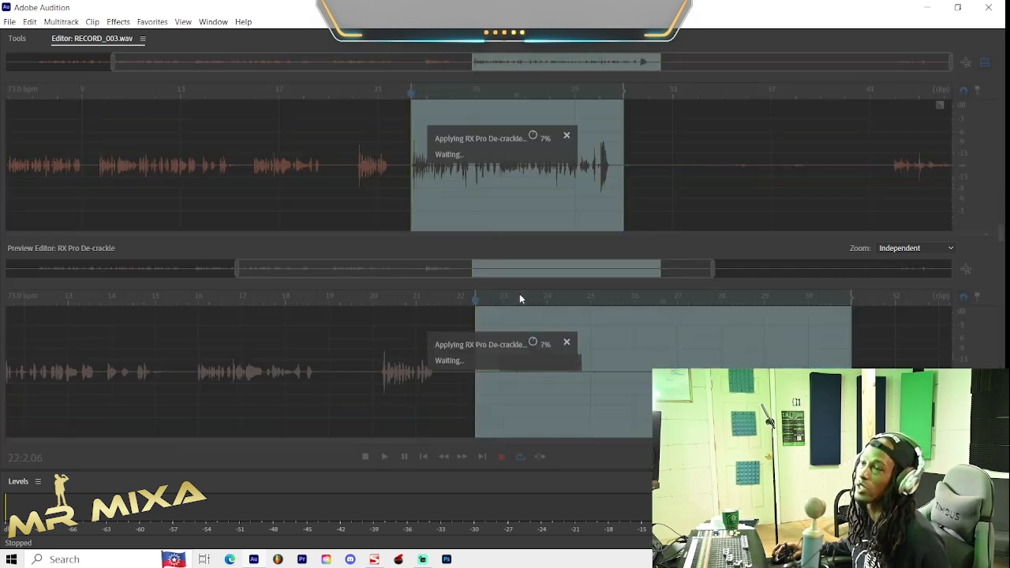
- Play back the de-crackled vocal passage and reopen RX Pro De-click on the selection
{"action": "scroll", "coordinate": [436, 181], "scroll_direction": "up", "scroll_amount": 1}
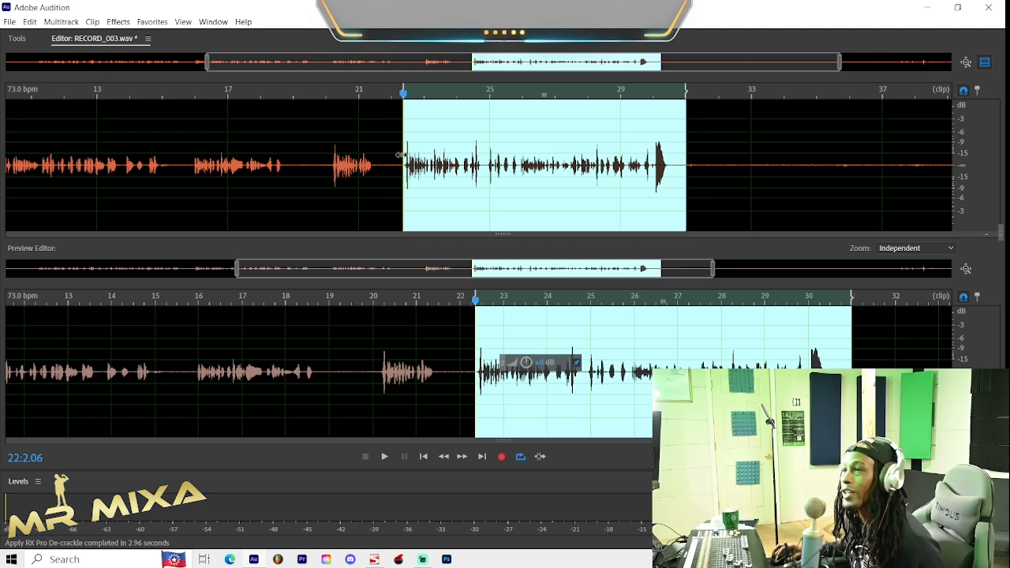
{"action": "key", "text": "space"}
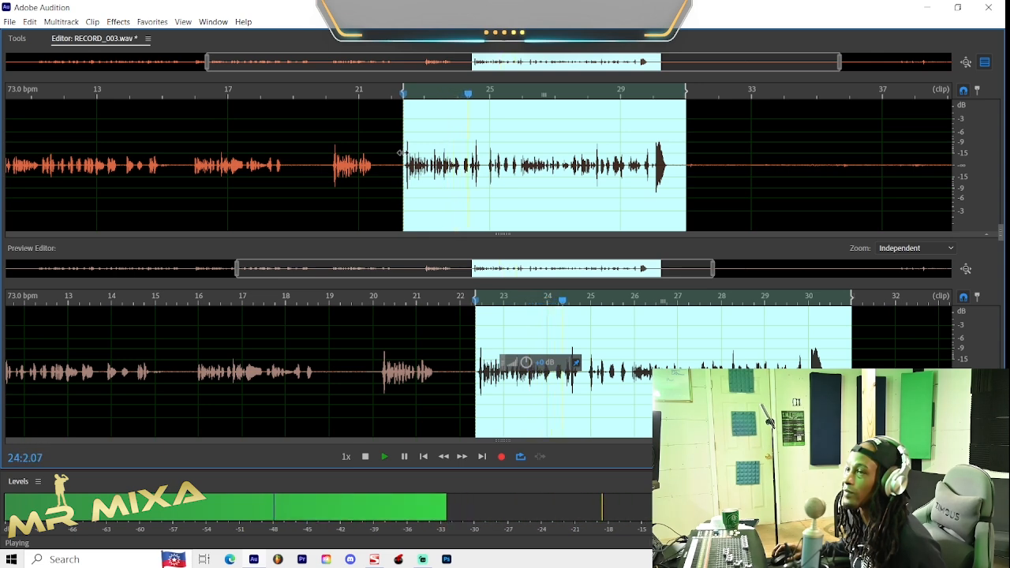
{"action": "key", "text": "space"}
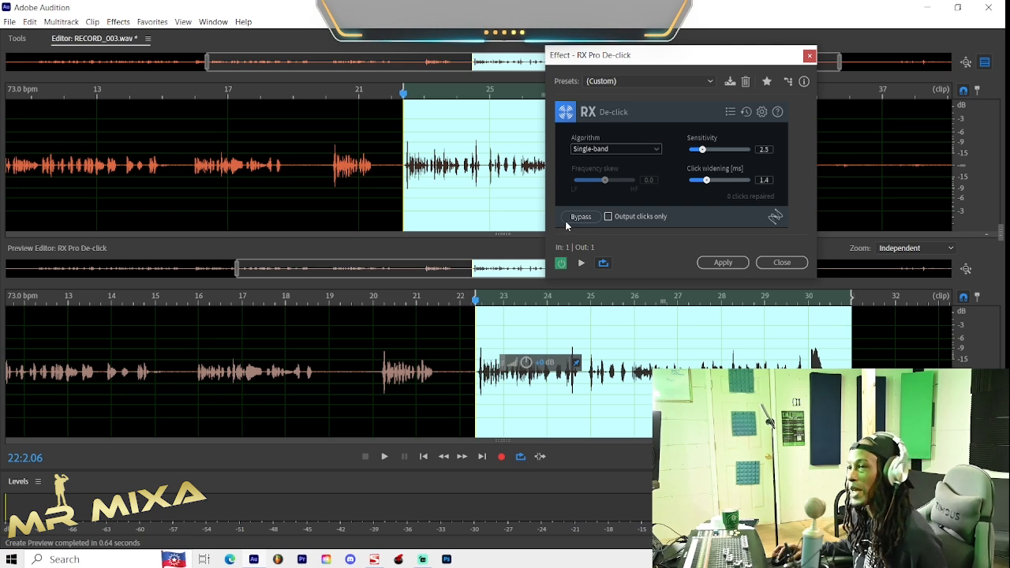
- Preview De-click on the de-crackled passage and audition only the removed clicks with Output clicks only enabled
{"action": "key", "text": "space"}
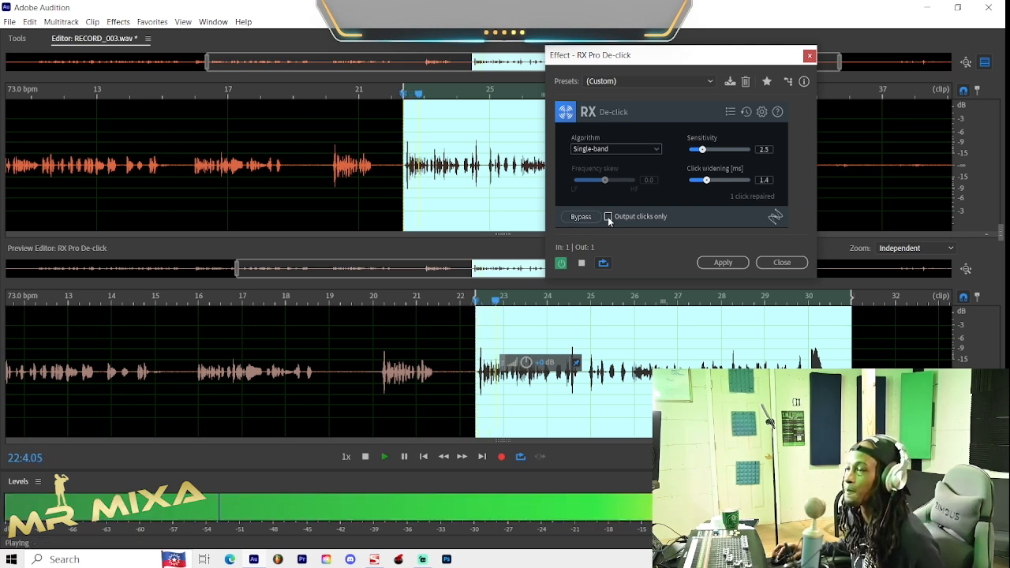
{"action": "key", "text": "space"}
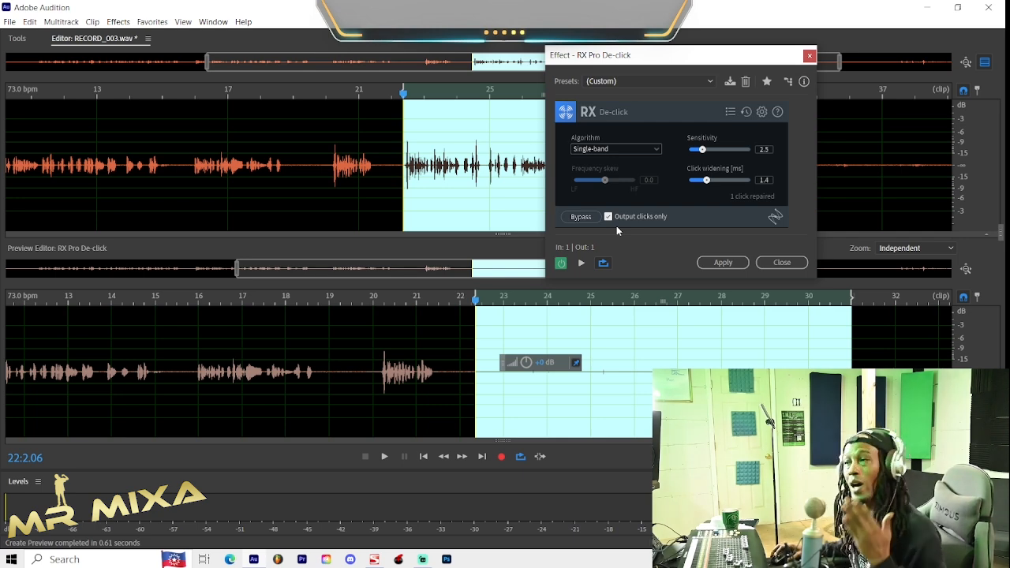
{"action": "left_click_drag", "start_coordinate": [625, 59], "coordinate": [450, 29]}
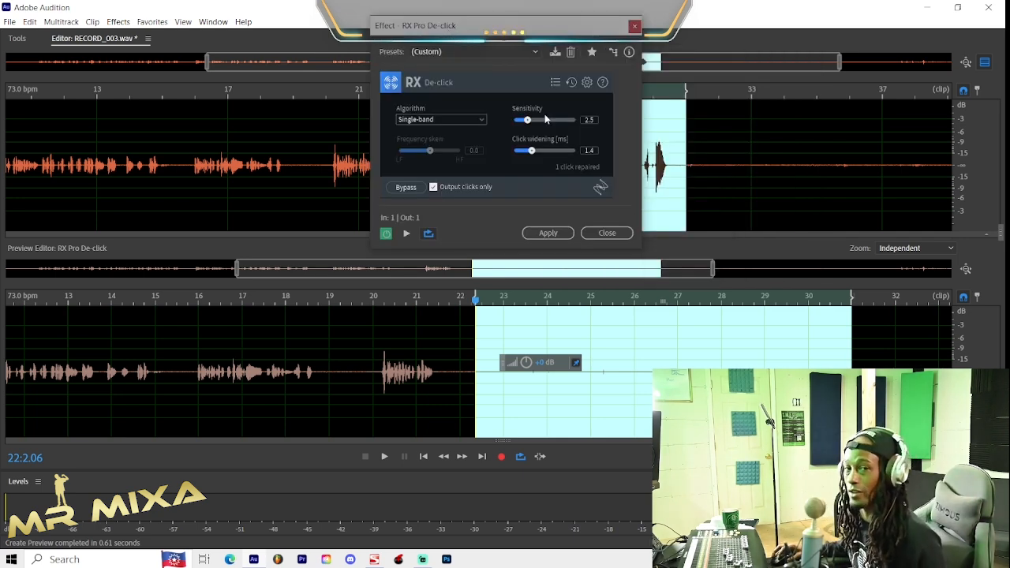
{"action": "key", "text": "space"}
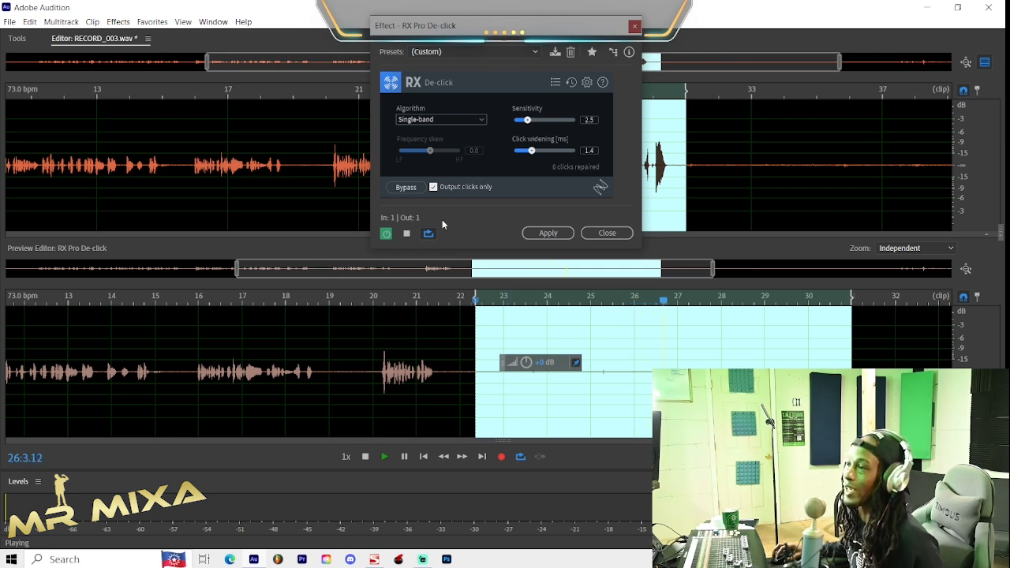
- Stop the De-click preview, turn off Output clicks only, and apply De-click to the selected passage
{"action": "key", "text": "space"}
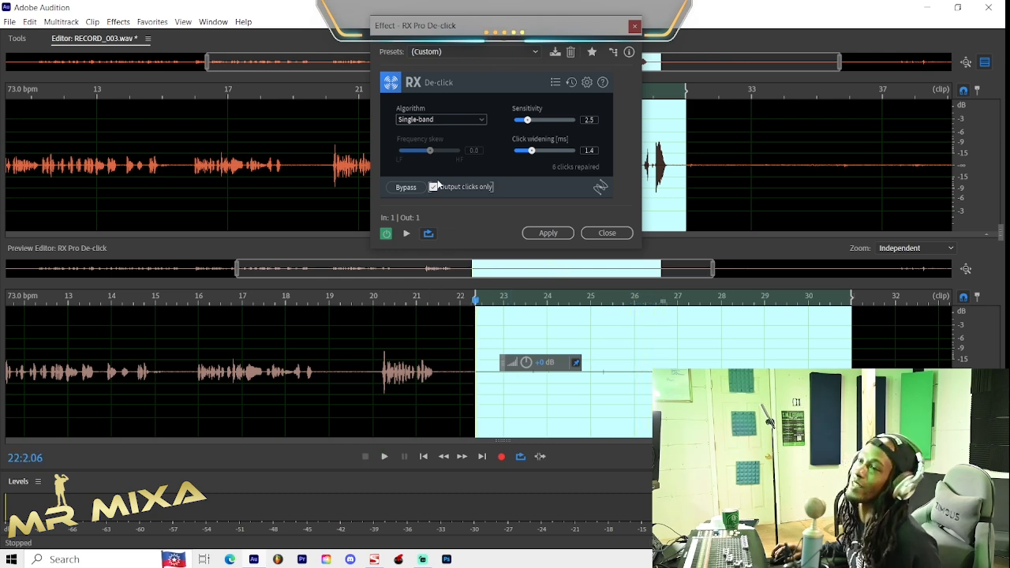
{"action": "left_click", "coordinate": [434, 189]}
{"action": "left_click", "coordinate": [555, 233]}
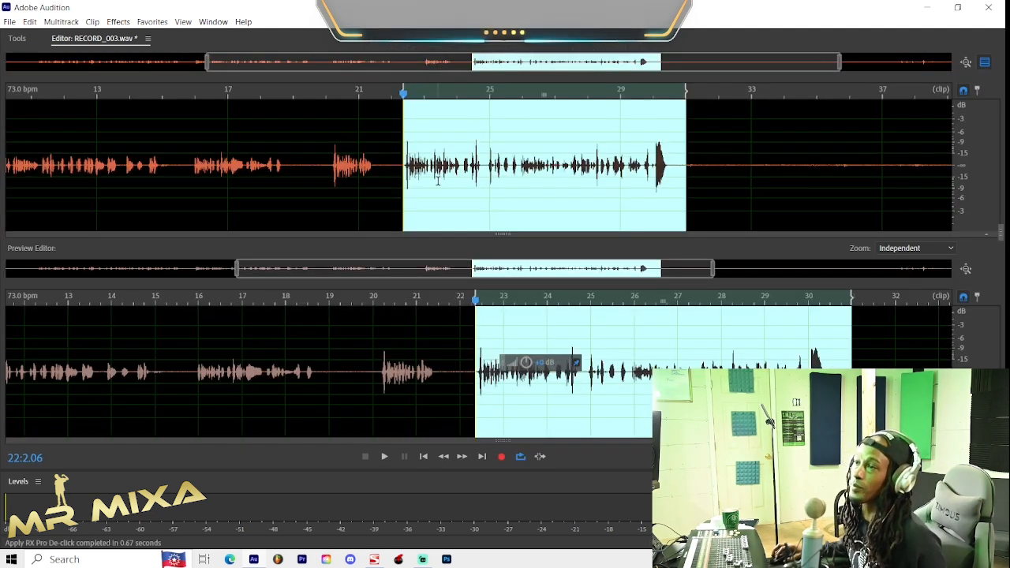
- Clear the selection and play back the de-clicked vocal passage in RECORD_003 from just before its start
{"action": "left_click", "coordinate": [431, 178]}
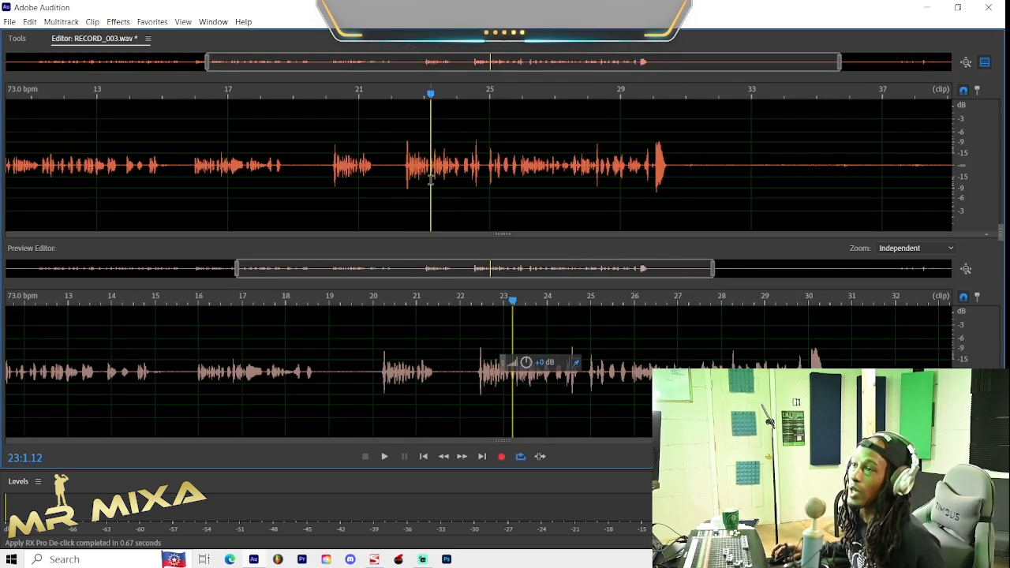
{"action": "left_click", "coordinate": [403, 165]}
{"action": "key", "text": "space"}
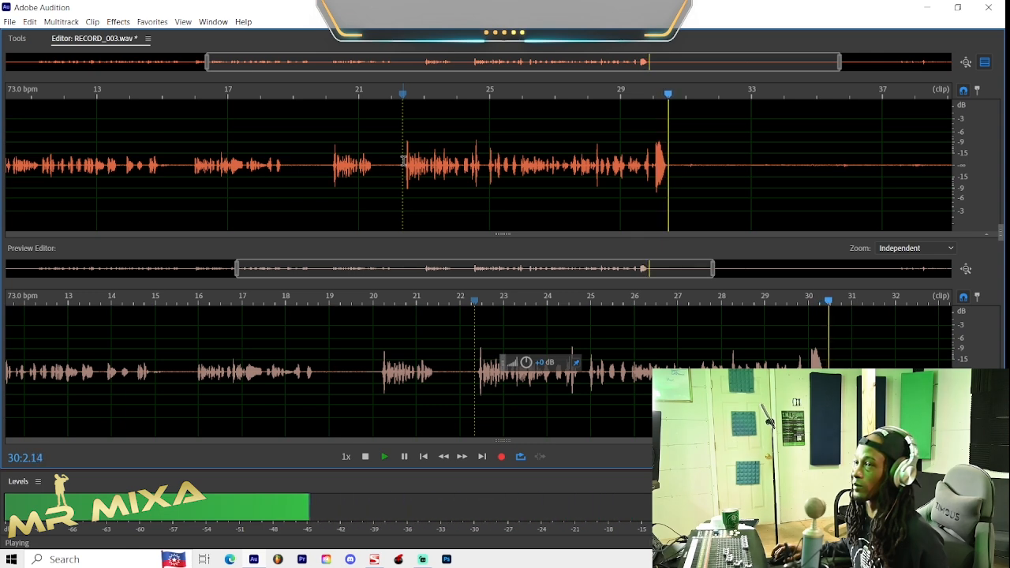
{"action": "key", "text": "space"}
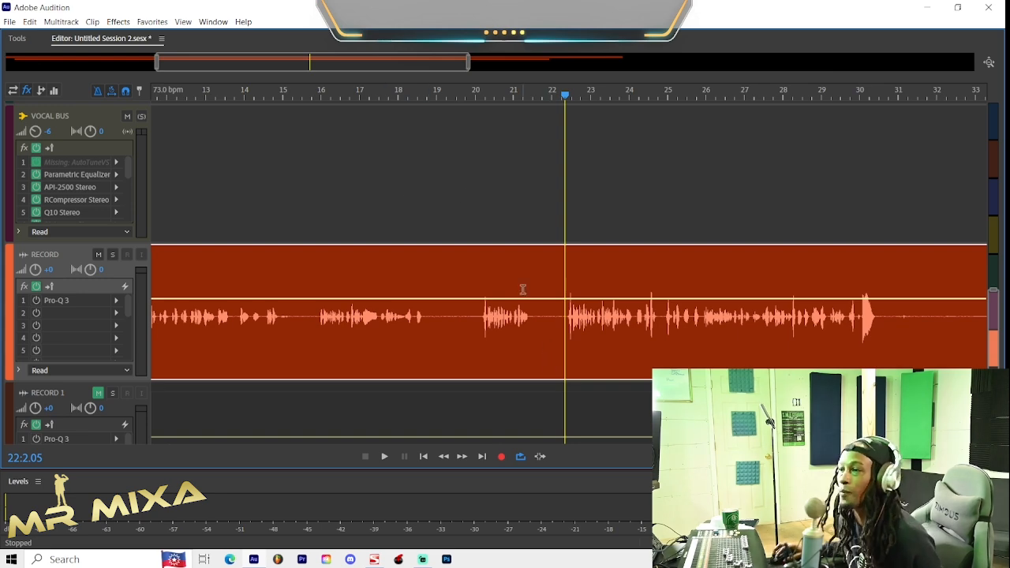
- Play the cleaned RECORD vocal in the multitrack session from just after bar 22
{"action": "left_click", "coordinate": [562, 209]}
{"action": "key", "text": "space"}
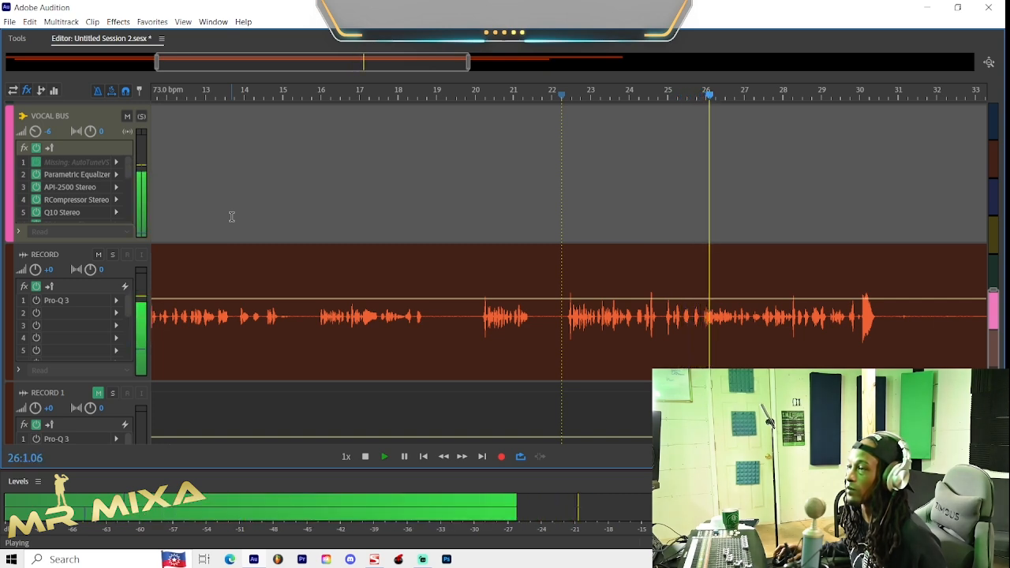
{"action": "key", "text": "space"}
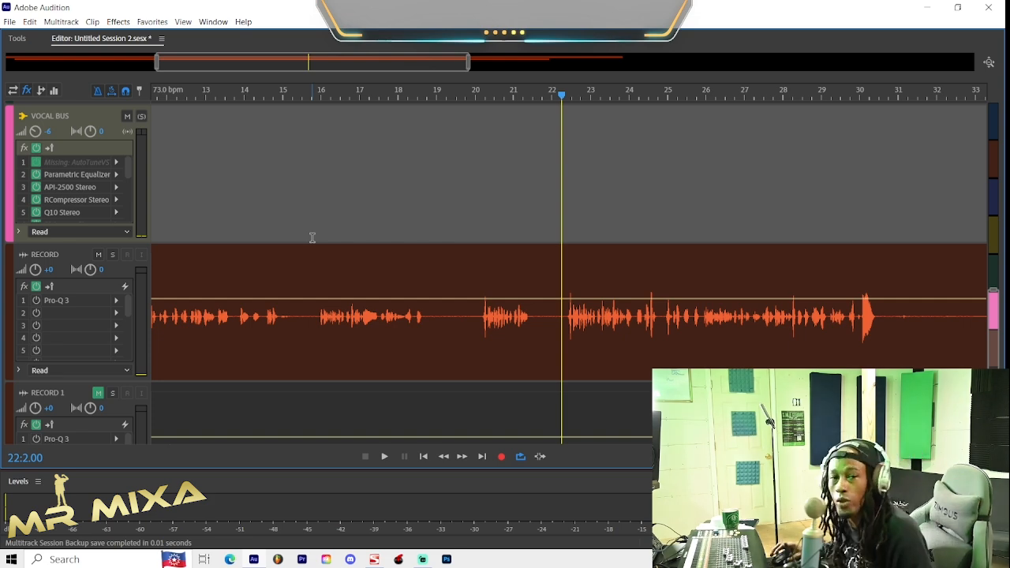
- Duplicate the RECORD track with its vocal clip and mute the original RECORD track
{"action": "scroll", "coordinate": [312, 237], "scroll_direction": "down", "scroll_amount": 2}
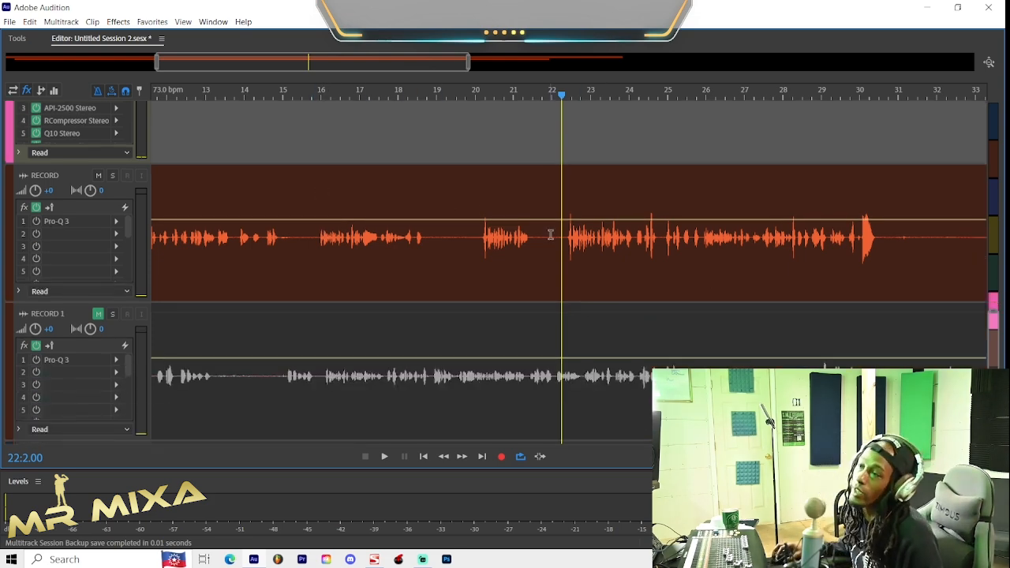
{"action": "left_click", "coordinate": [546, 231]}
{"action": "key", "text": "ctrl+d"}
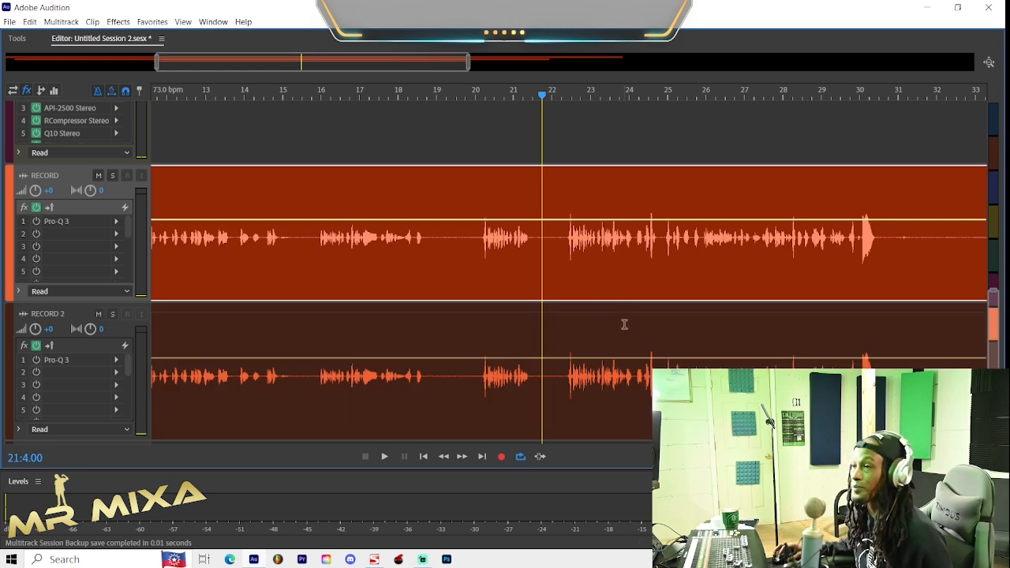
{"action": "left_click", "coordinate": [585, 338]}
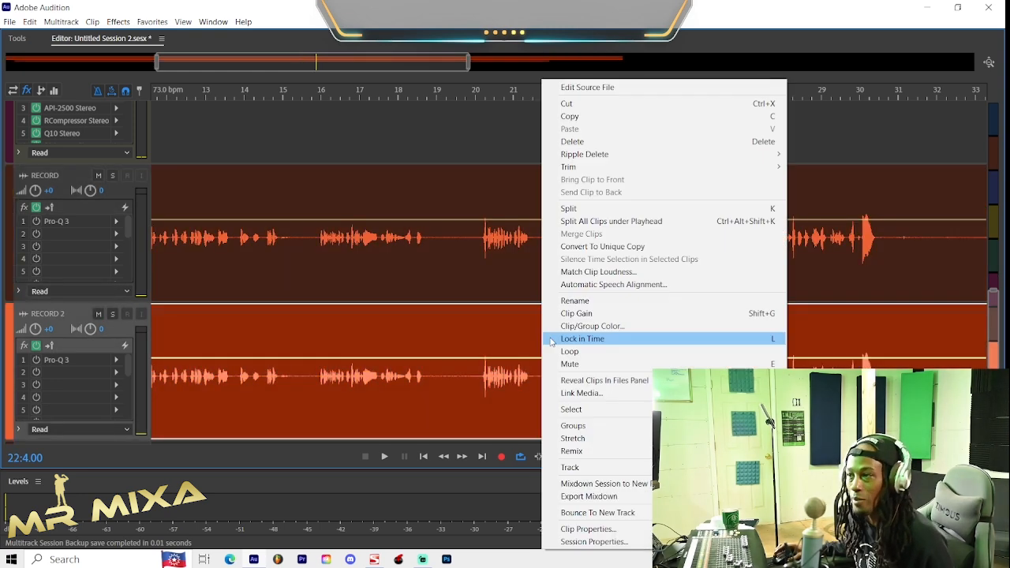
{"action": "right_click", "coordinate": [543, 336]}
{"action": "left_click", "coordinate": [667, 8]}
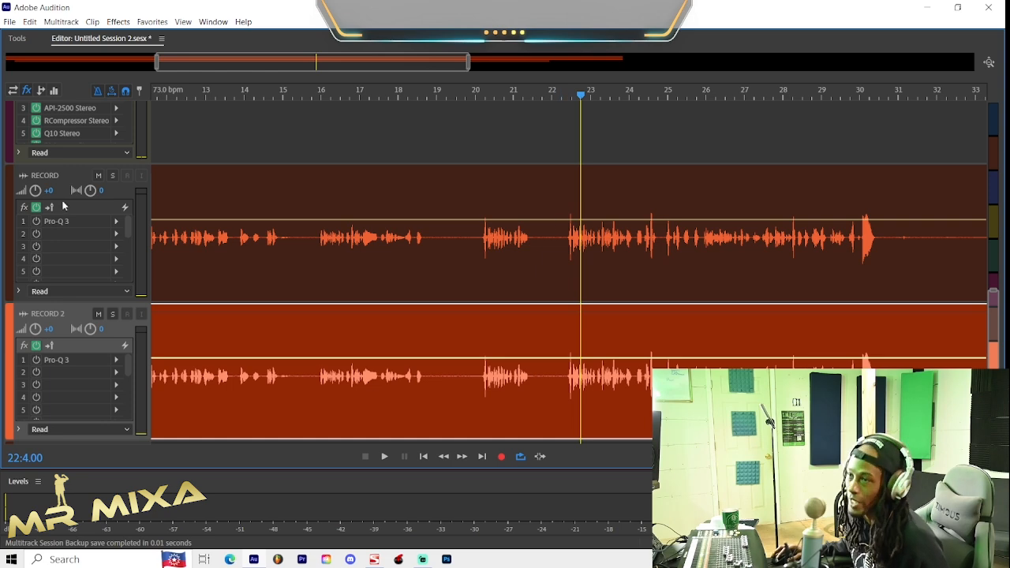
{"action": "left_click", "coordinate": [99, 177]}
{"action": "left_click", "coordinate": [99, 177]}
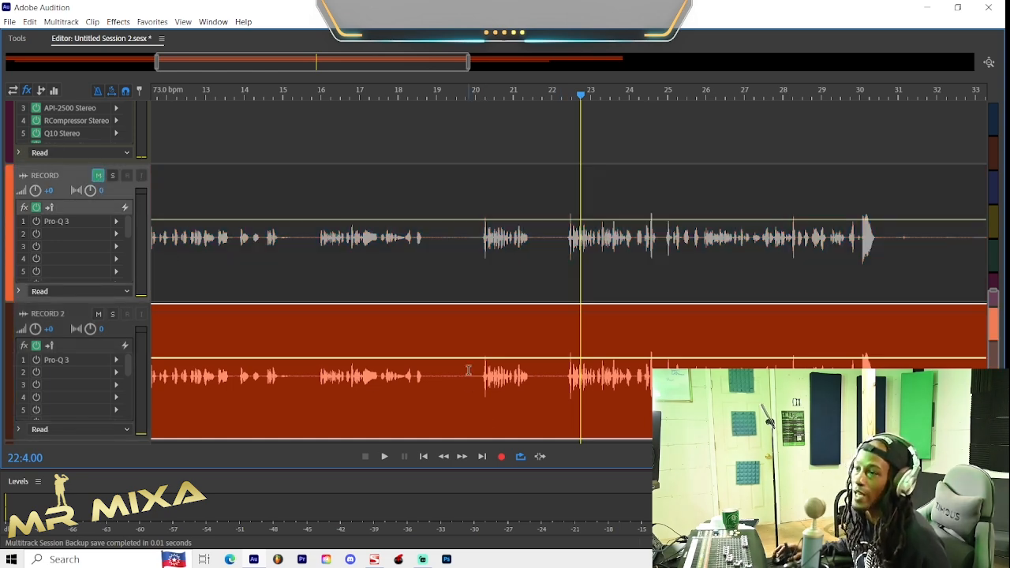
- Convert the duplicated vocal clip on the RECORD 2 track to a unique copy
{"action": "right_click", "coordinate": [547, 308]}
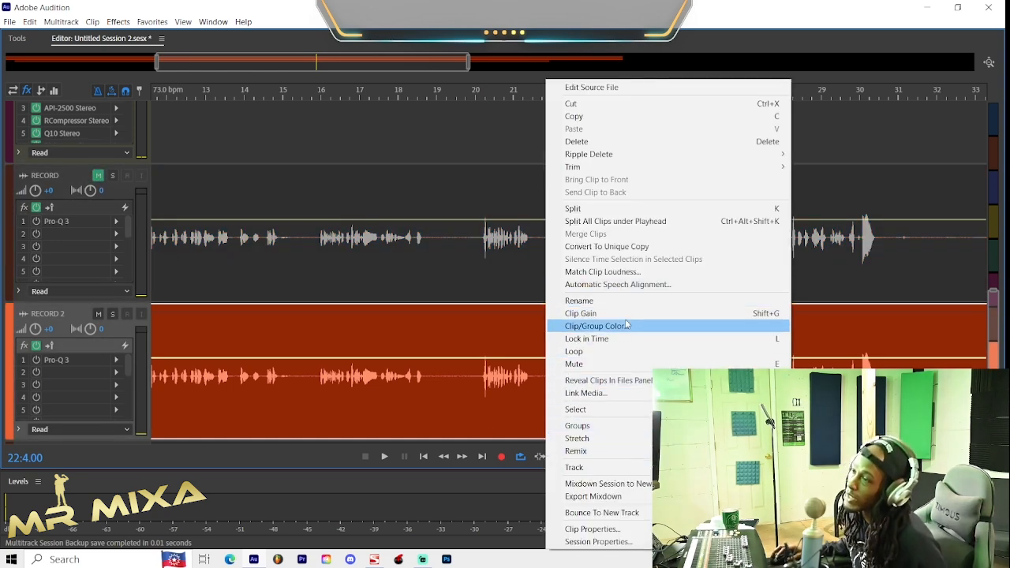
{"action": "left_click", "coordinate": [639, 247]}
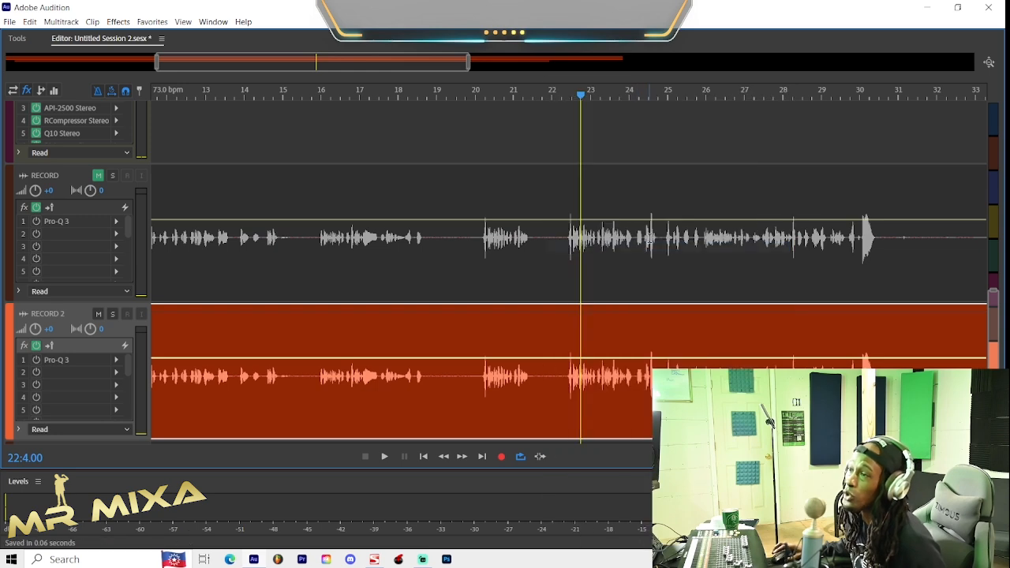
{"action": "left_click", "coordinate": [564, 343]}
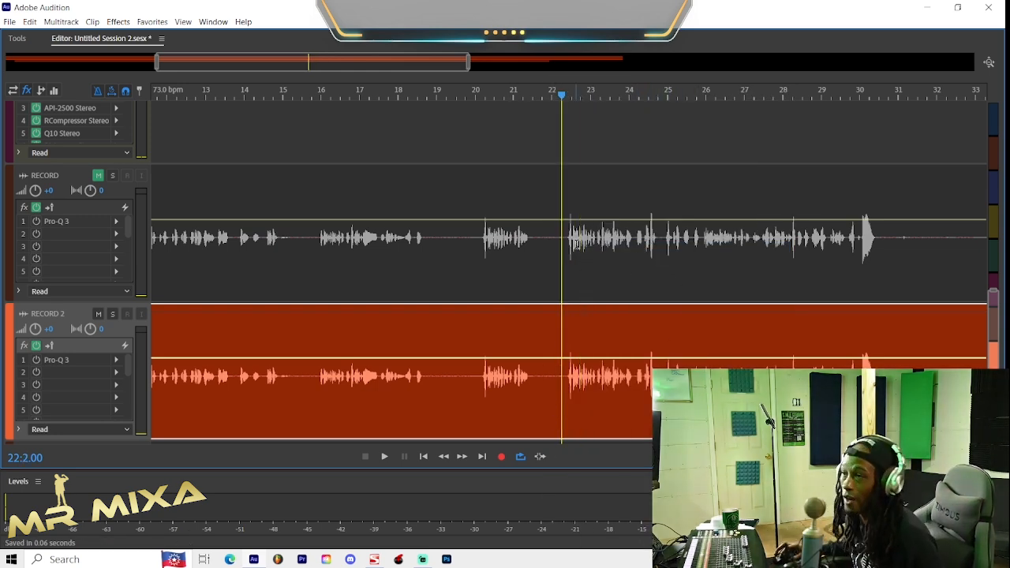
{"action": "left_click", "coordinate": [576, 245]}
{"action": "left_click", "coordinate": [548, 346]}
{"action": "left_click", "coordinate": [583, 279]}
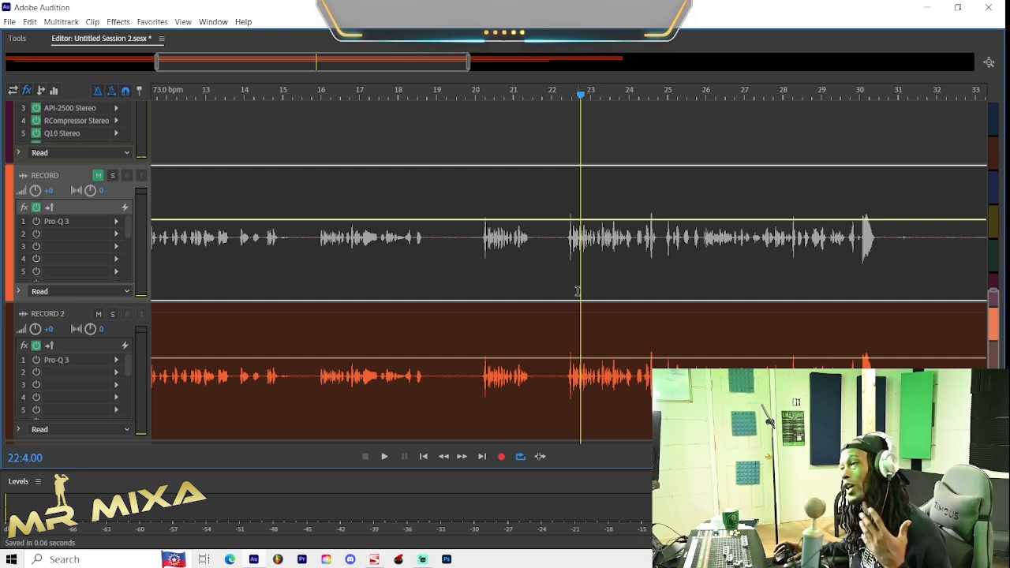
{"action": "left_click", "coordinate": [563, 364]}
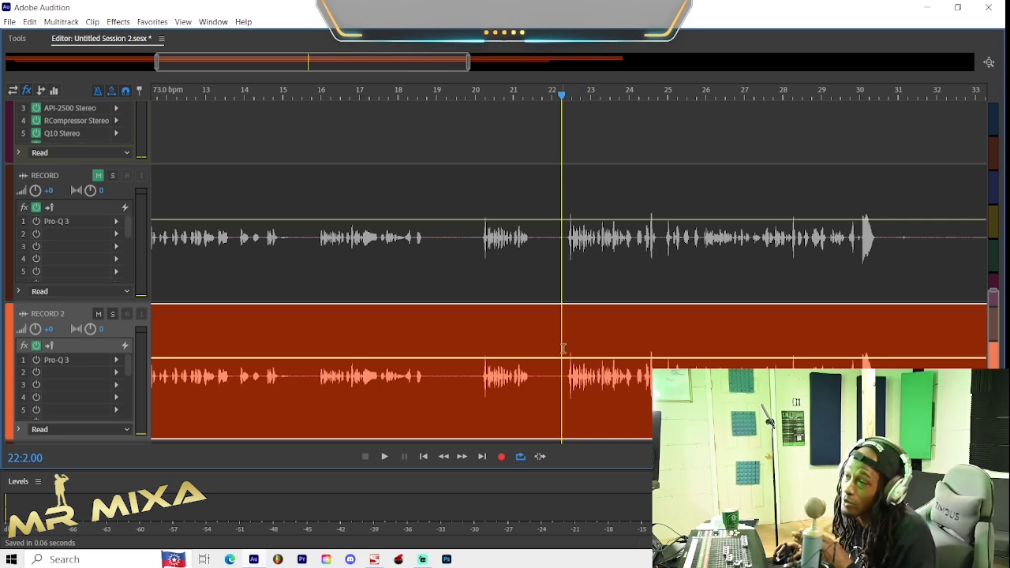
{"action": "left_click", "coordinate": [553, 241]}
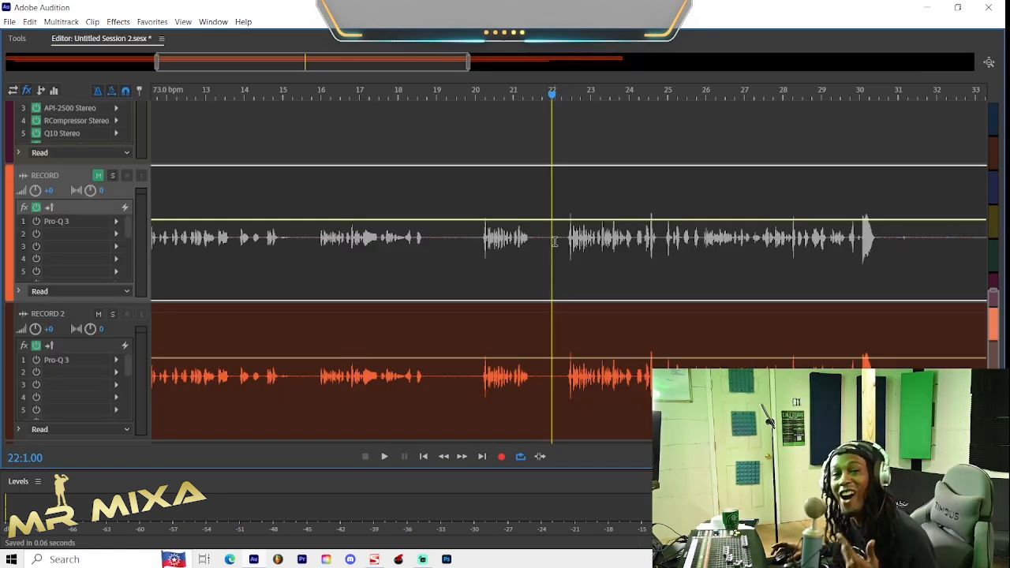